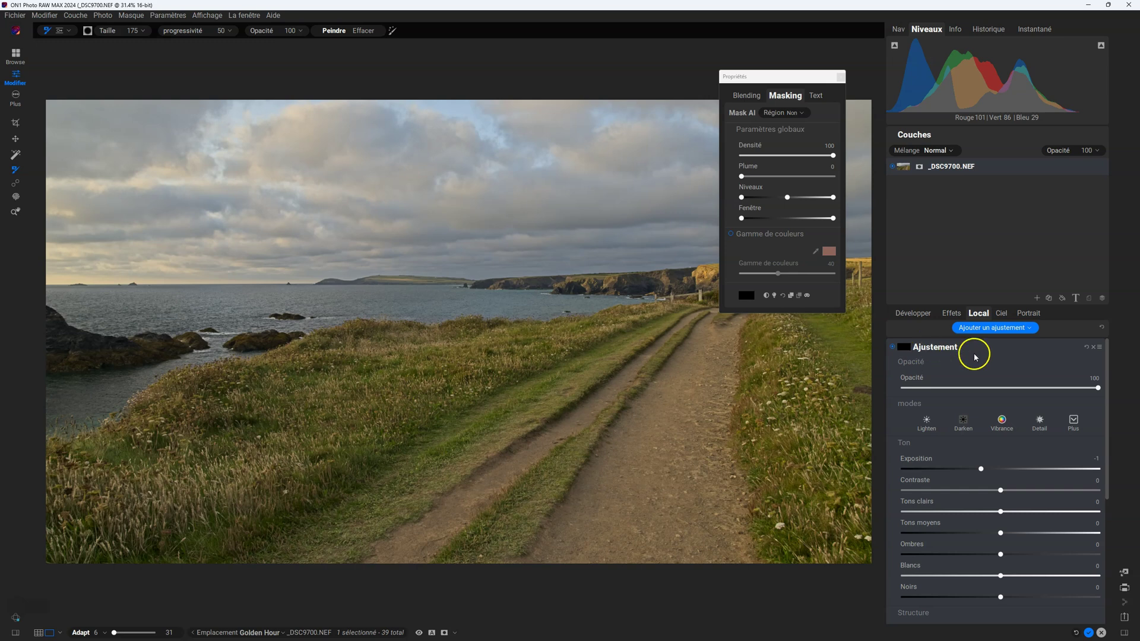
Close the floating mask properties window and view the list of available masking tools.
scroll(986, 360, "down", 3)
scroll(989, 463, "up", 5)
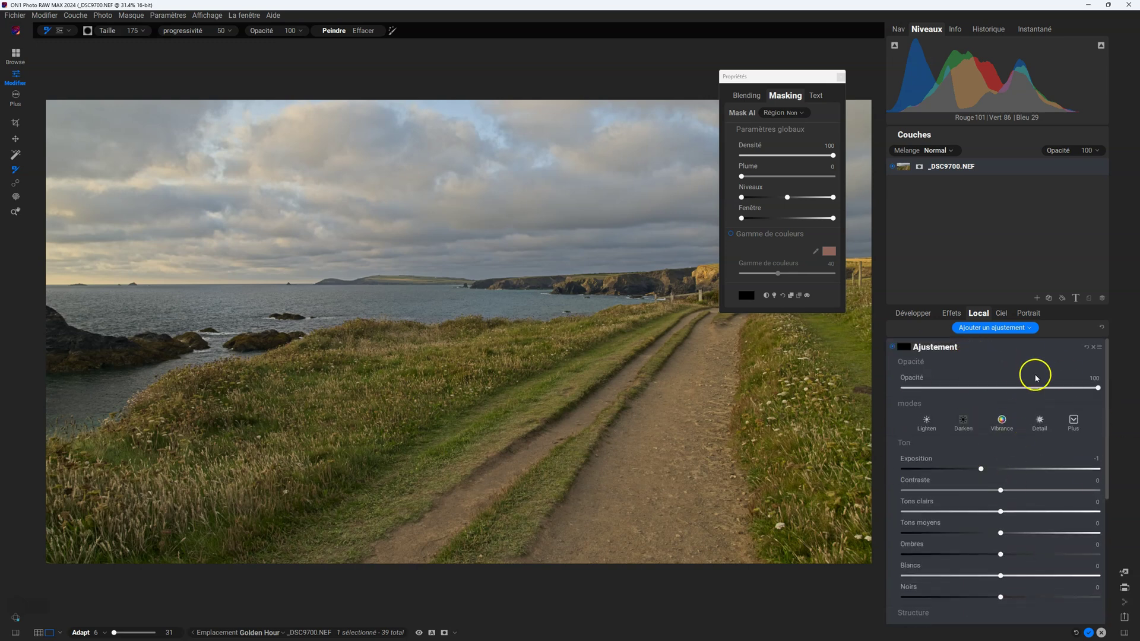
left_click(839, 76)
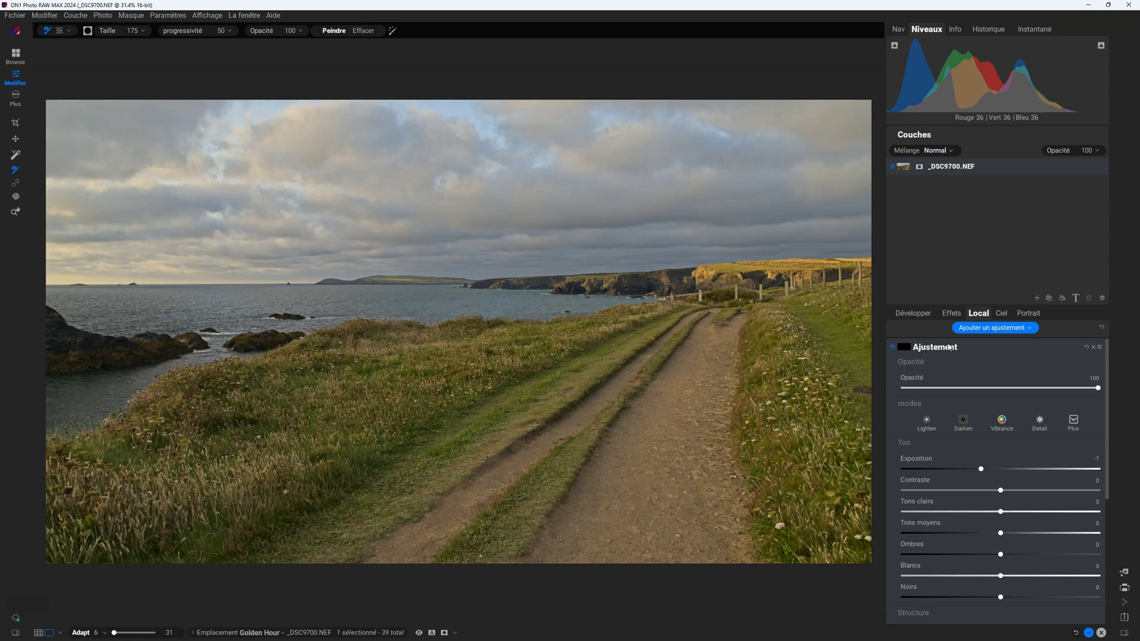
left_click(925, 360)
left_click(1021, 410)
left_click(69, 32)
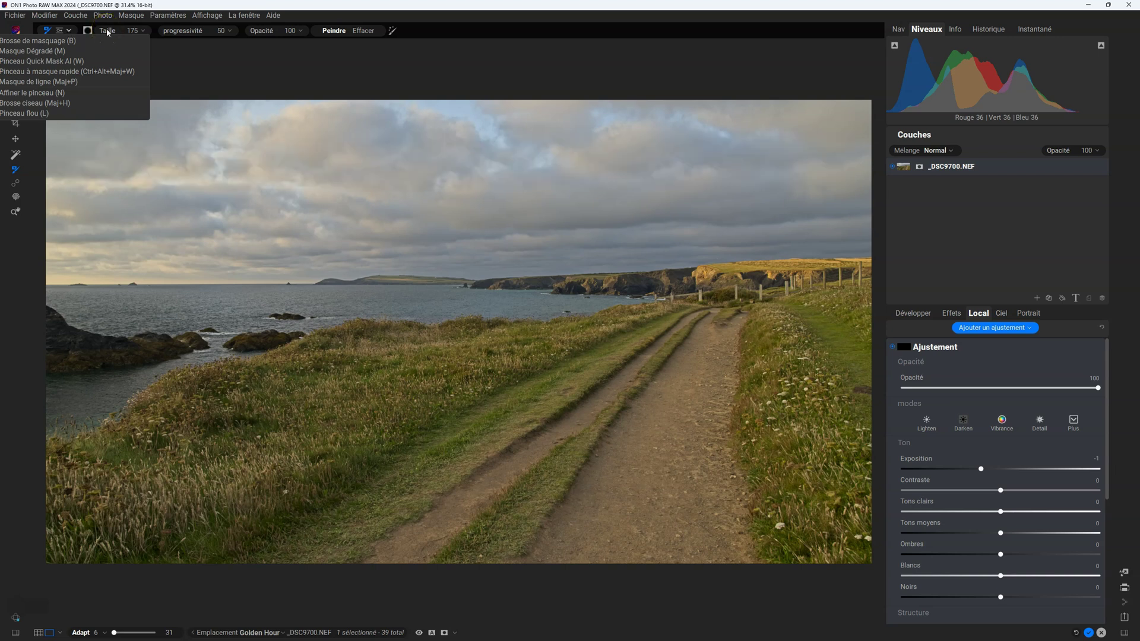
Show the masking options of the "Ajustement" local adjustment and invert its mask to white.
left_click(910, 350)
double_click(908, 350)
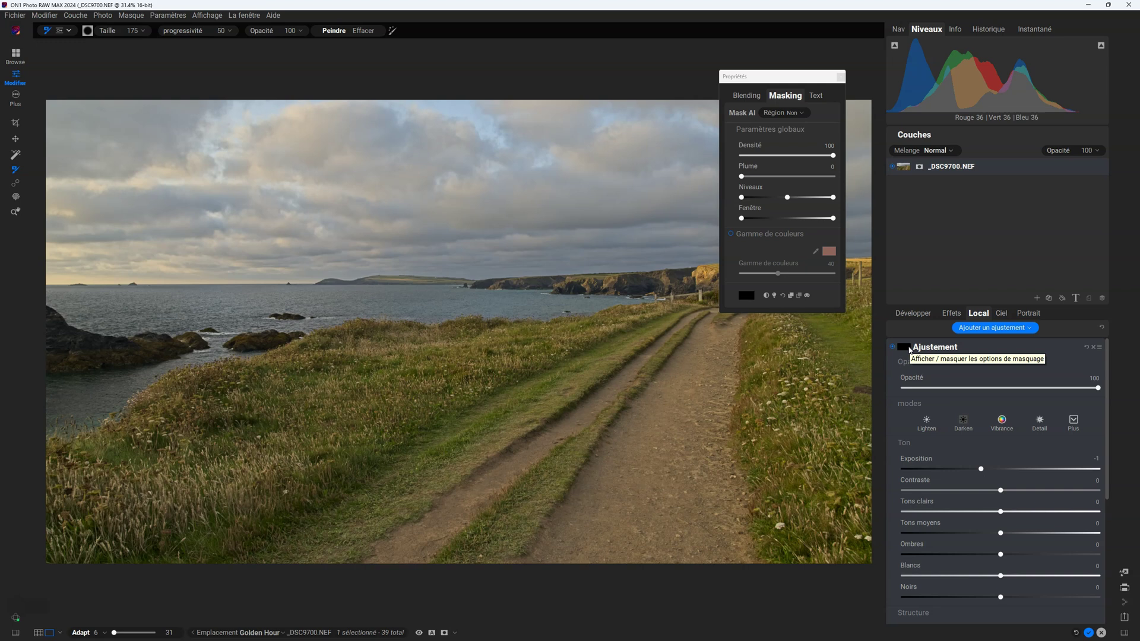
key("ctrl+i")
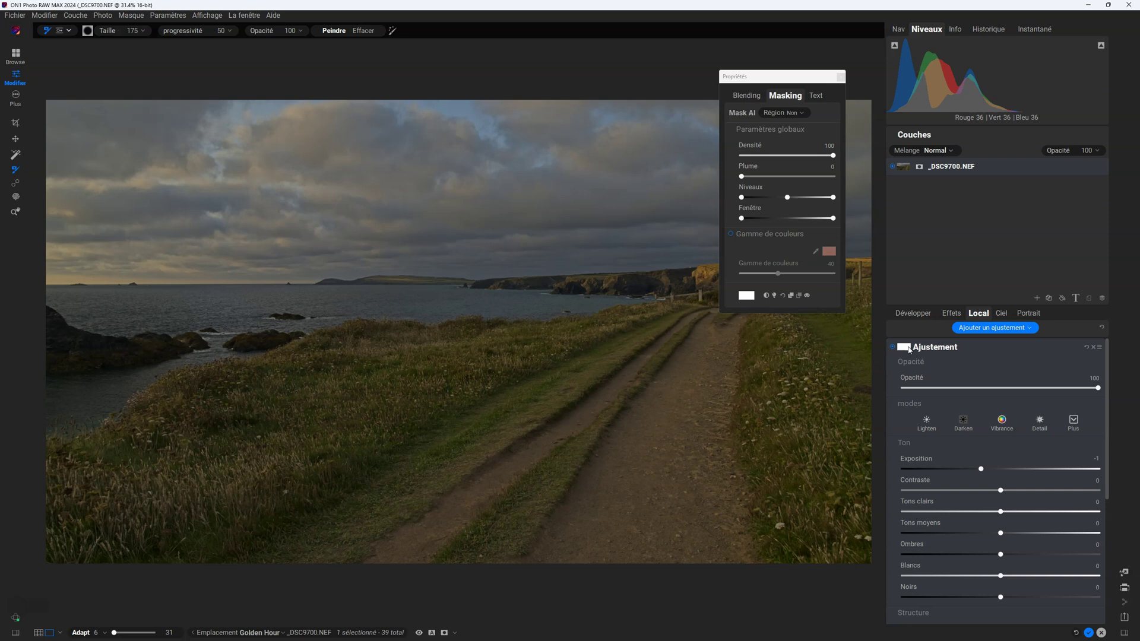
Check the mask's context commands and return the "Ajustement" mask to black.
right_click(909, 350)
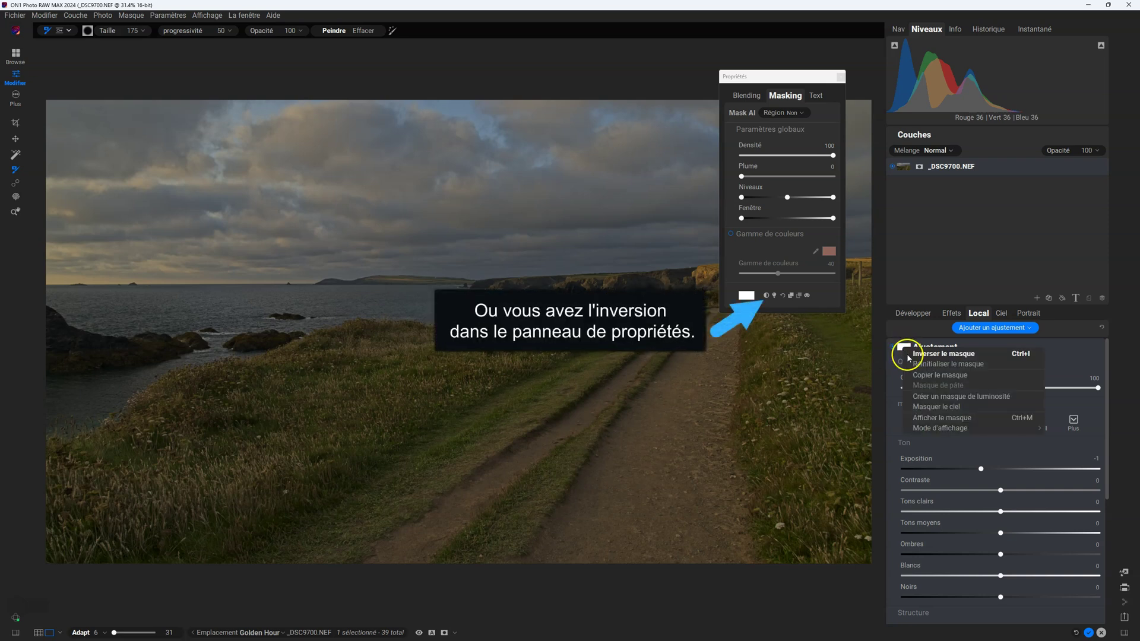
left_click(912, 340)
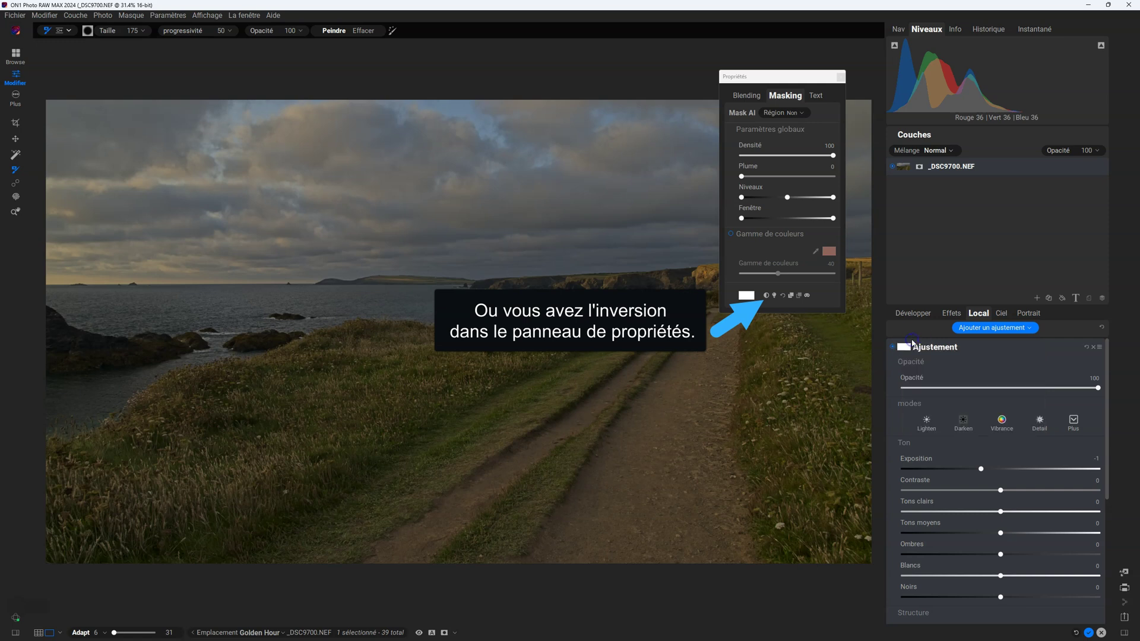
left_click(911, 340)
left_click(925, 345)
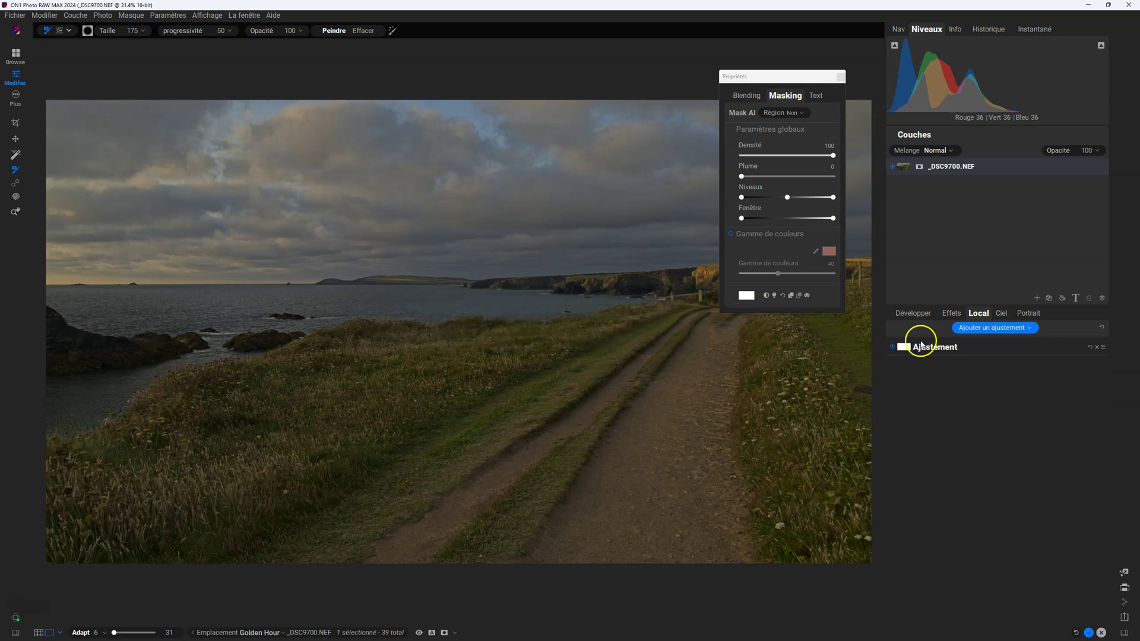
left_click(929, 347)
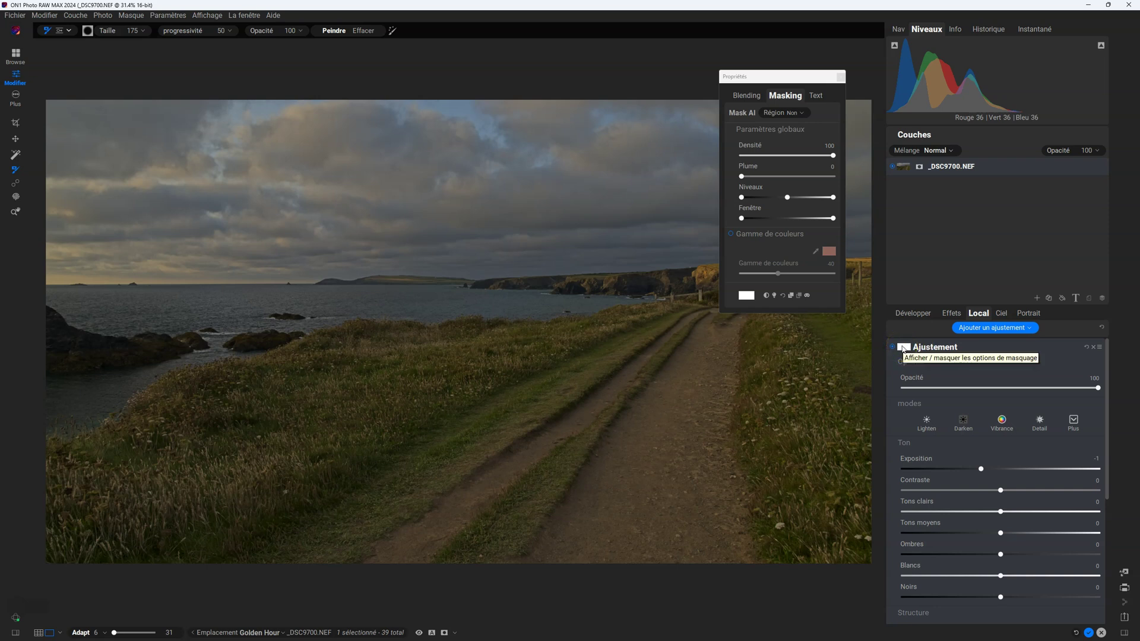
left_click(903, 351)
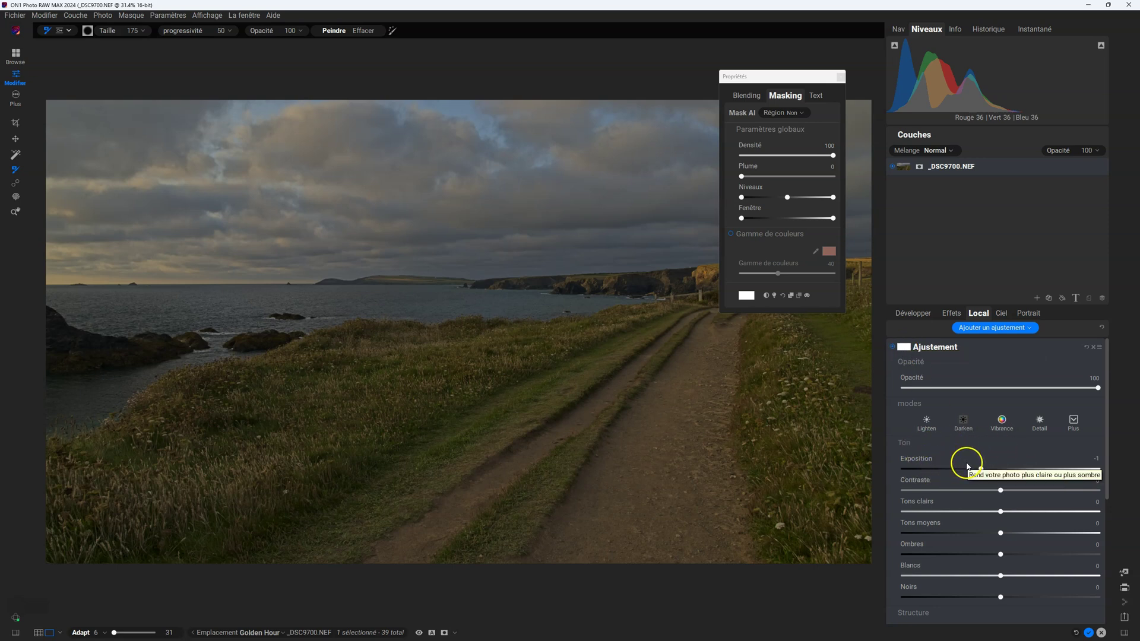
left_click(582, 463)
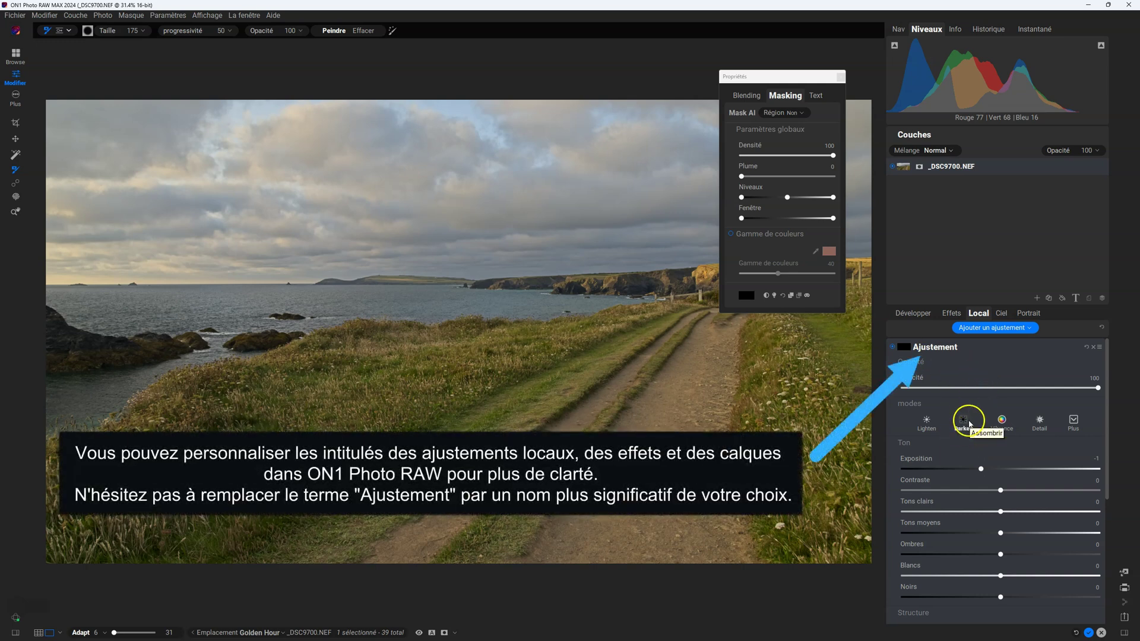
Try the Lighten, Vibrance and Detail modes on the adjustment and view the list of additional styles.
left_click(926, 422)
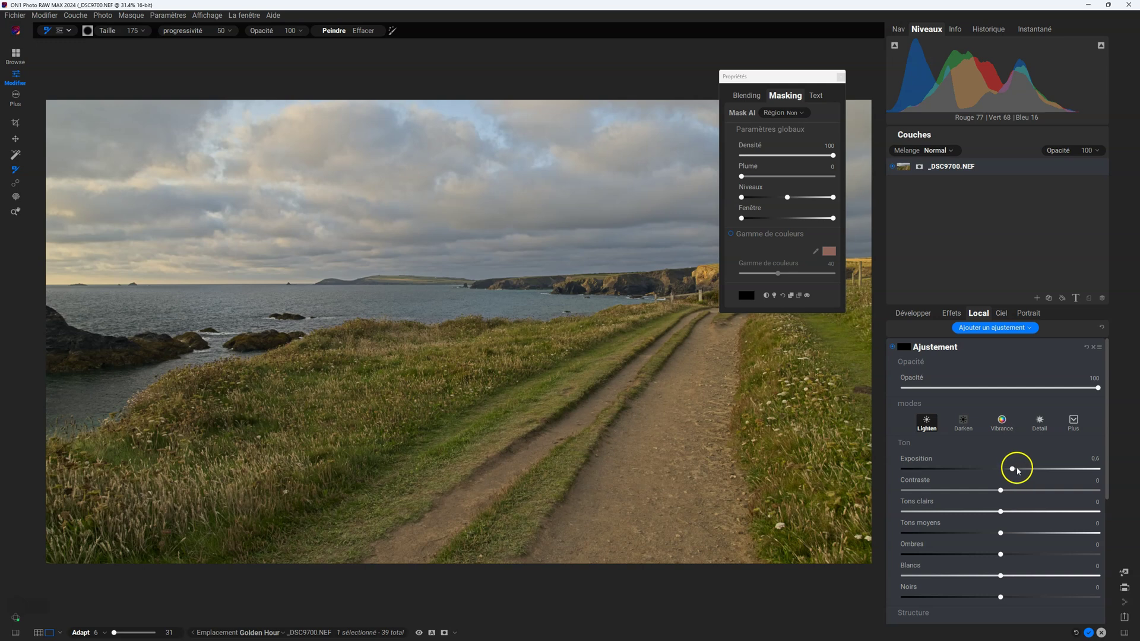
left_click(1003, 422)
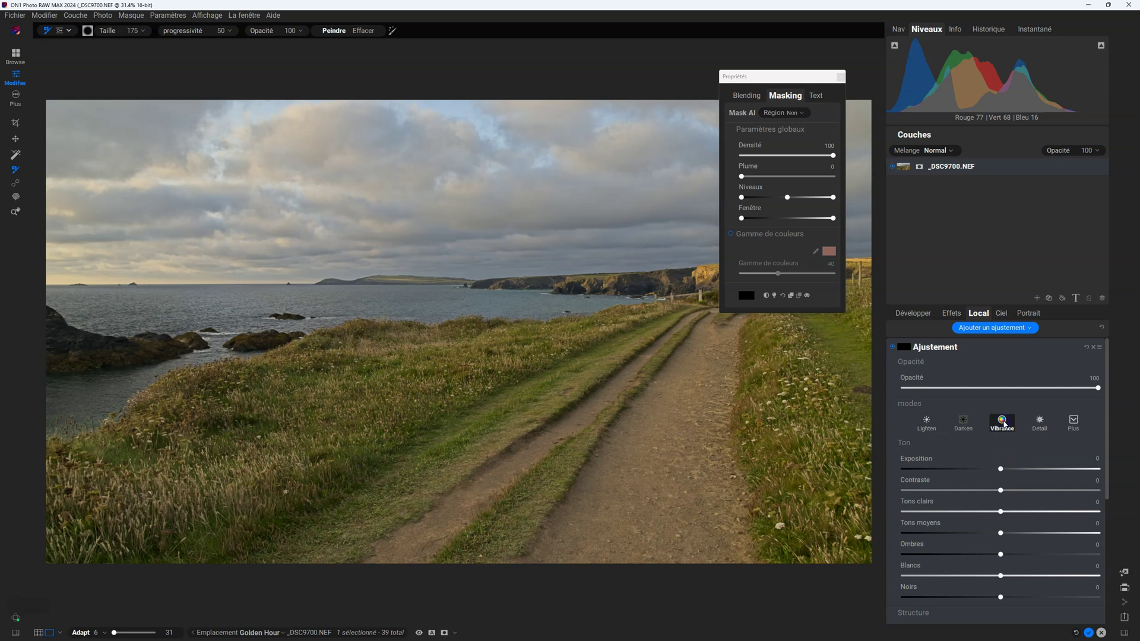
scroll(1000, 469, "down", 5)
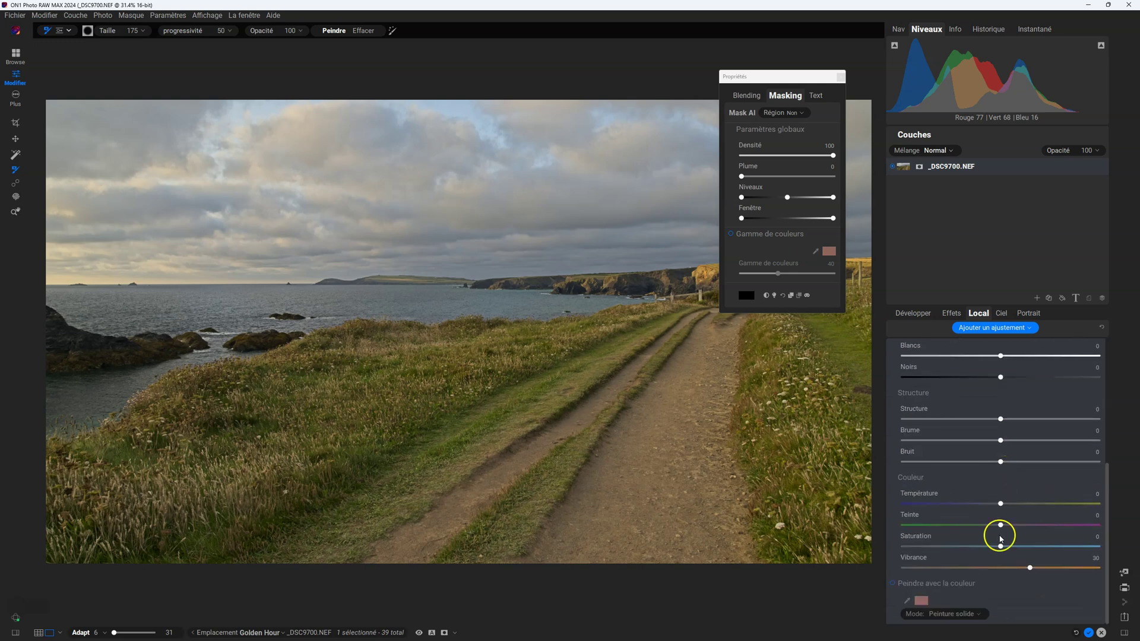
scroll(1048, 572, "up", 5)
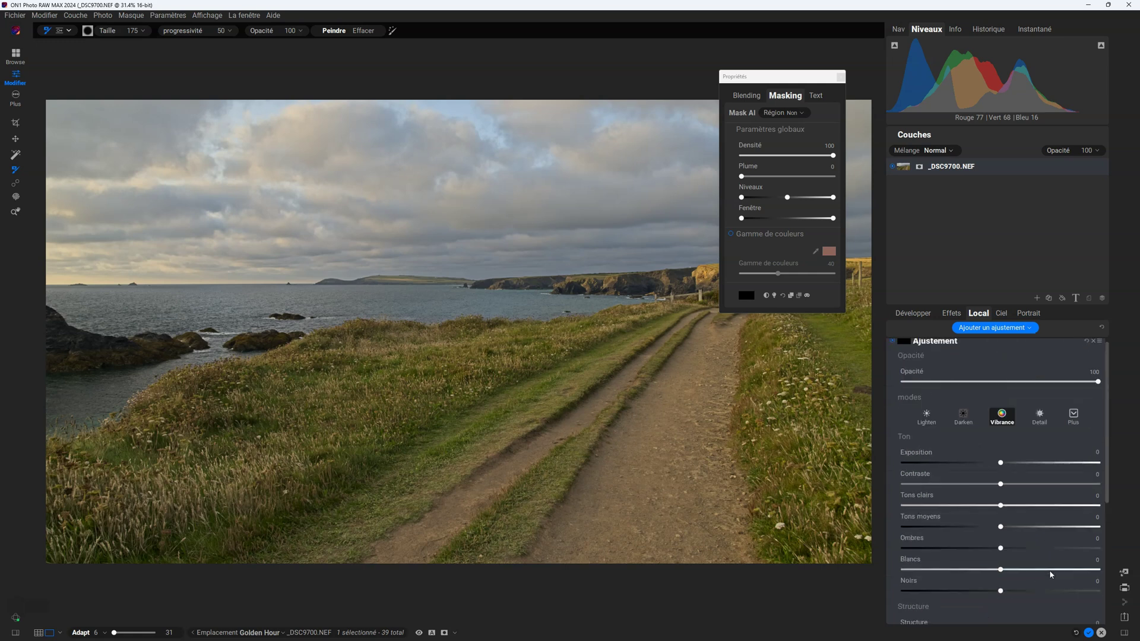
left_click(1038, 417)
scroll(1028, 496, "down", 1)
scroll(1027, 493, "down", 1)
scroll(979, 433, "up", 1)
scroll(979, 433, "up", 1)
left_click(1074, 419)
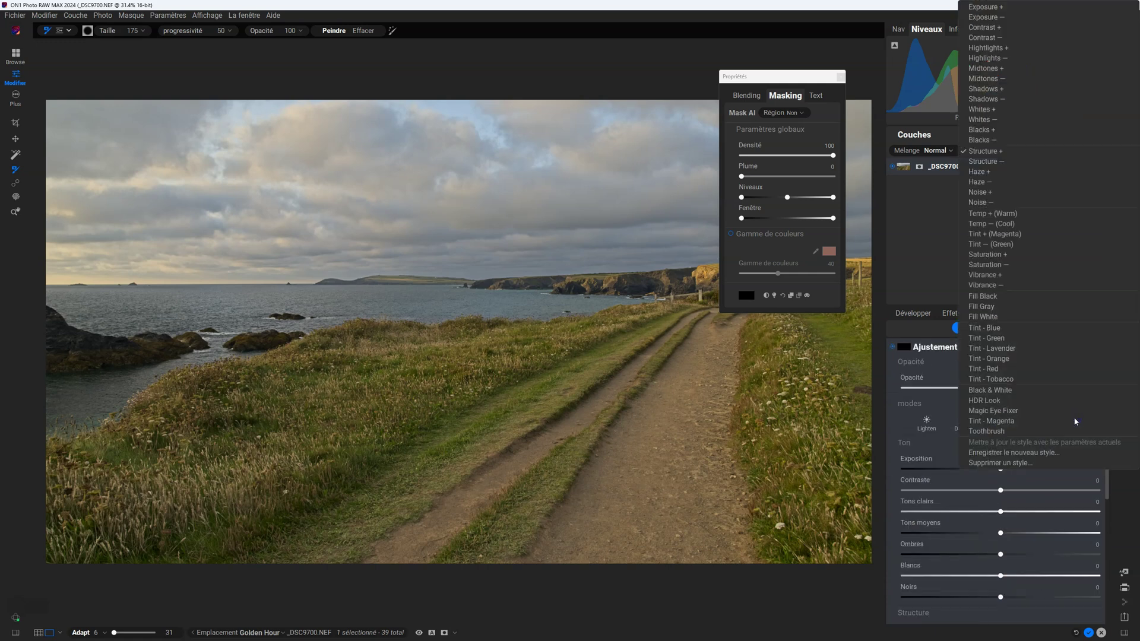
key("Escape")
Apply the Darken mode and paint the mask along the edge of the left wheel rut down to the photo's lower border.
left_click(962, 425)
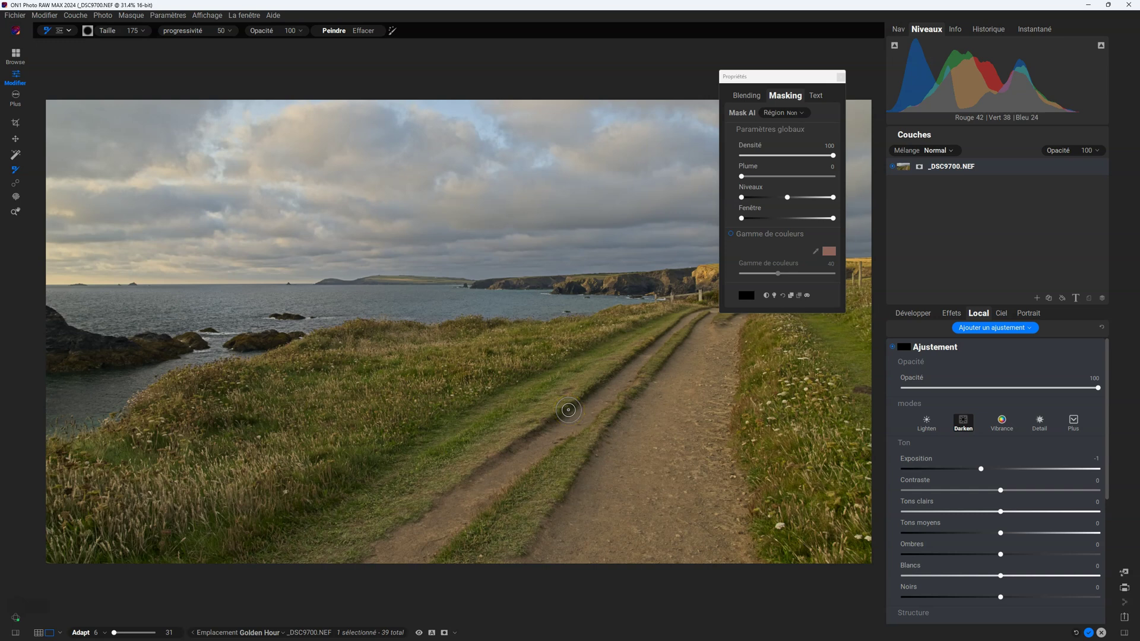
mouse_move(568, 409)
left_mouse_down()
mouse_move(663, 355)
mouse_move(676, 325)
mouse_move(373, 550)
left_mouse_up()
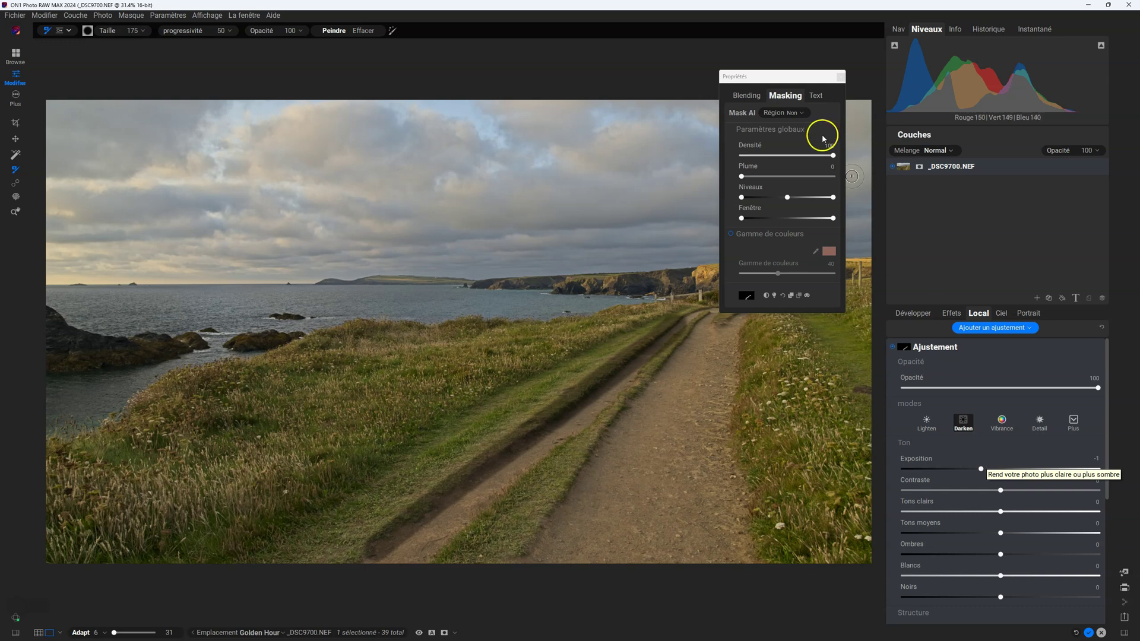
Move the mask properties window aside and inspect the painted mask in black and white, returning to the photo in Paint mode.
left_click_drag(784, 81, 843, 78)
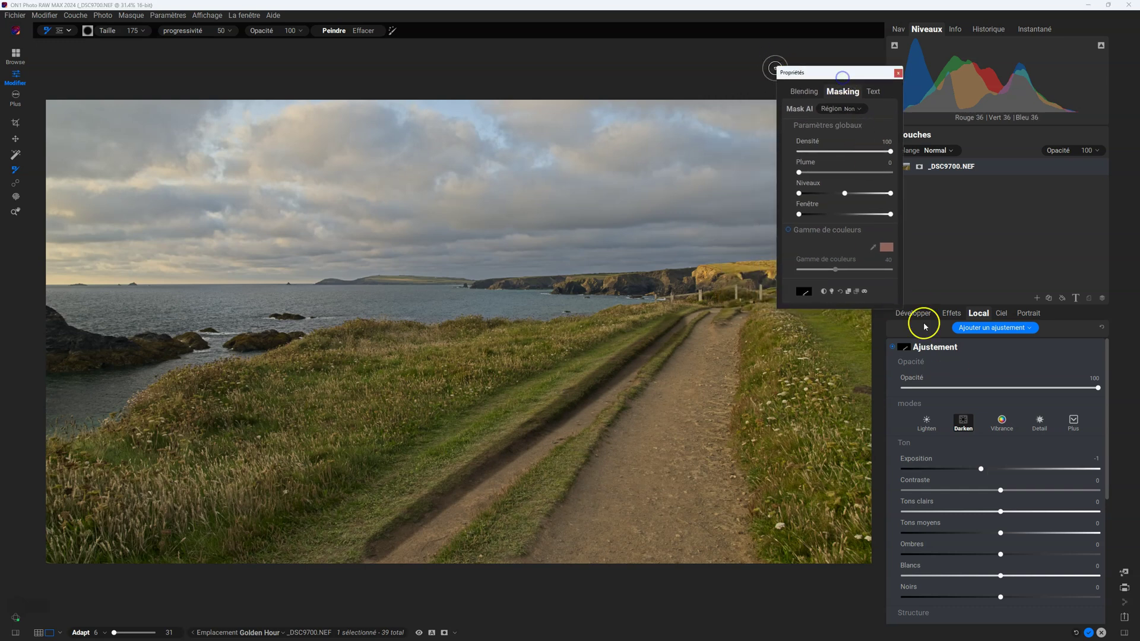
key("o")
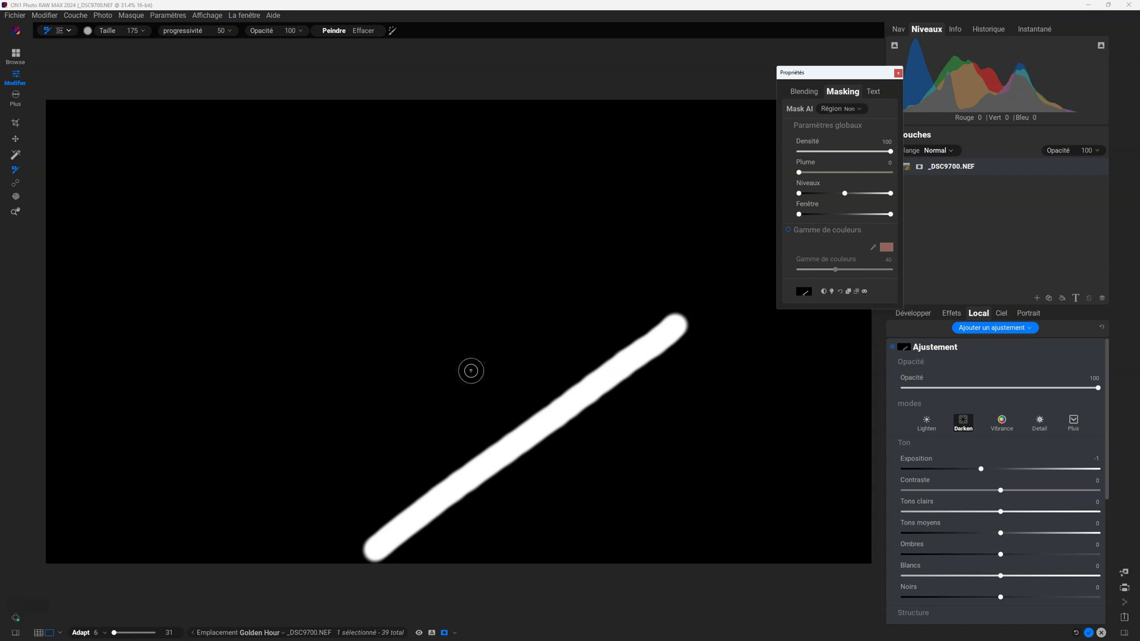
key("x")
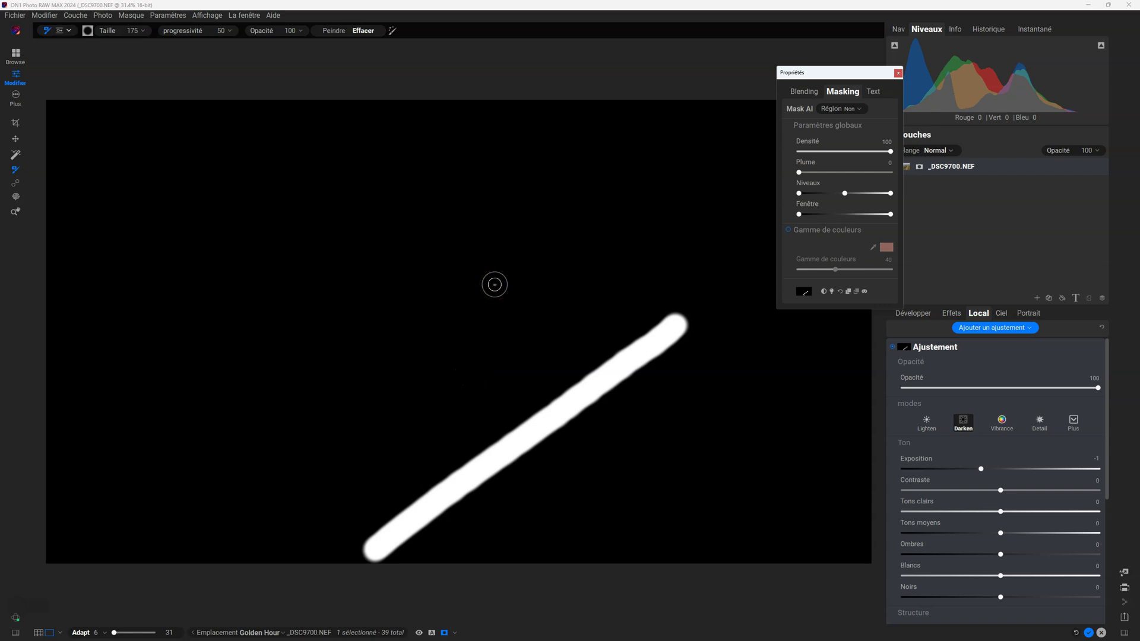
key("x")
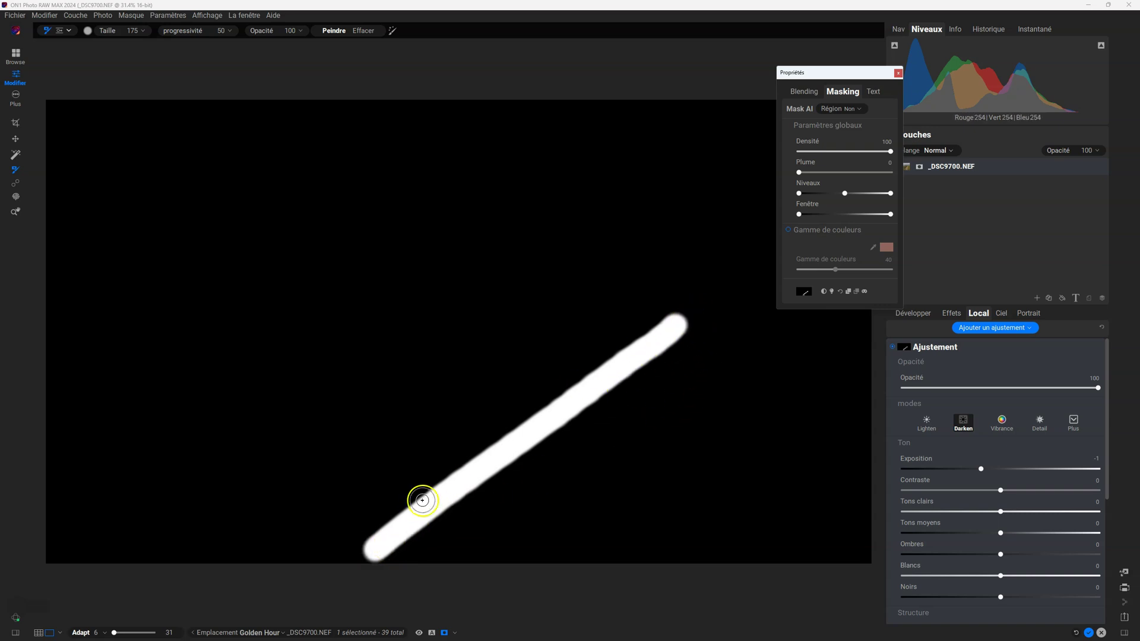
key("ctrl+m")
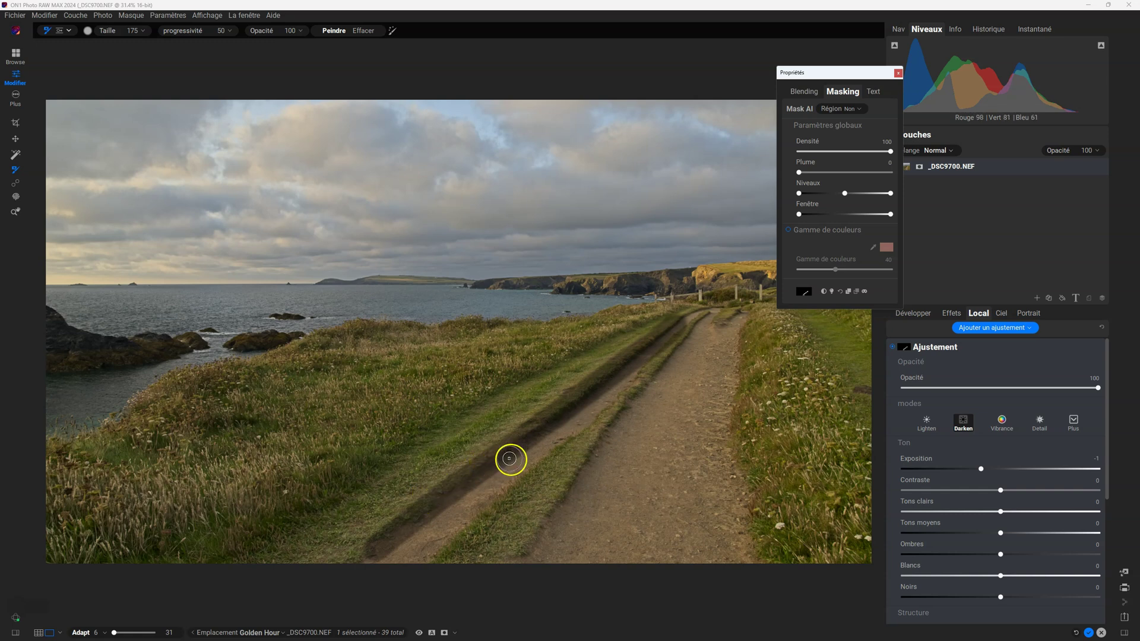
Set the masking brush opacity to 29 and paint one stroke down each edge of the wide gravel track.
left_click(300, 31)
left_click_drag(314, 45, 312, 46)
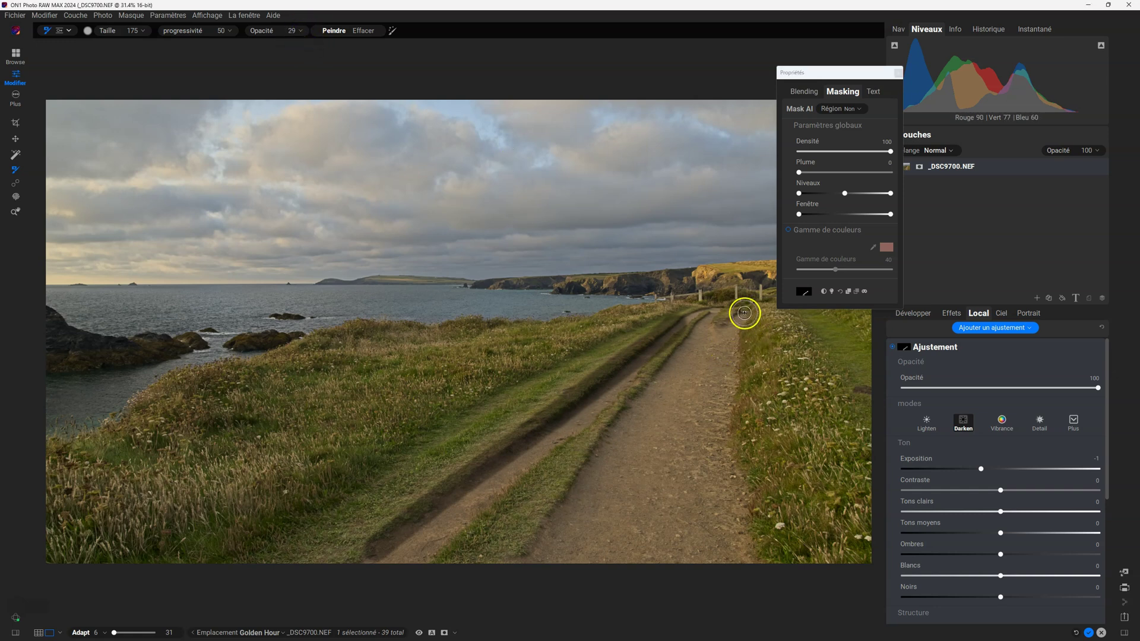
mouse_move(744, 316)
left_mouse_down()
mouse_move(741, 462)
mouse_move(760, 551)
left_mouse_up()
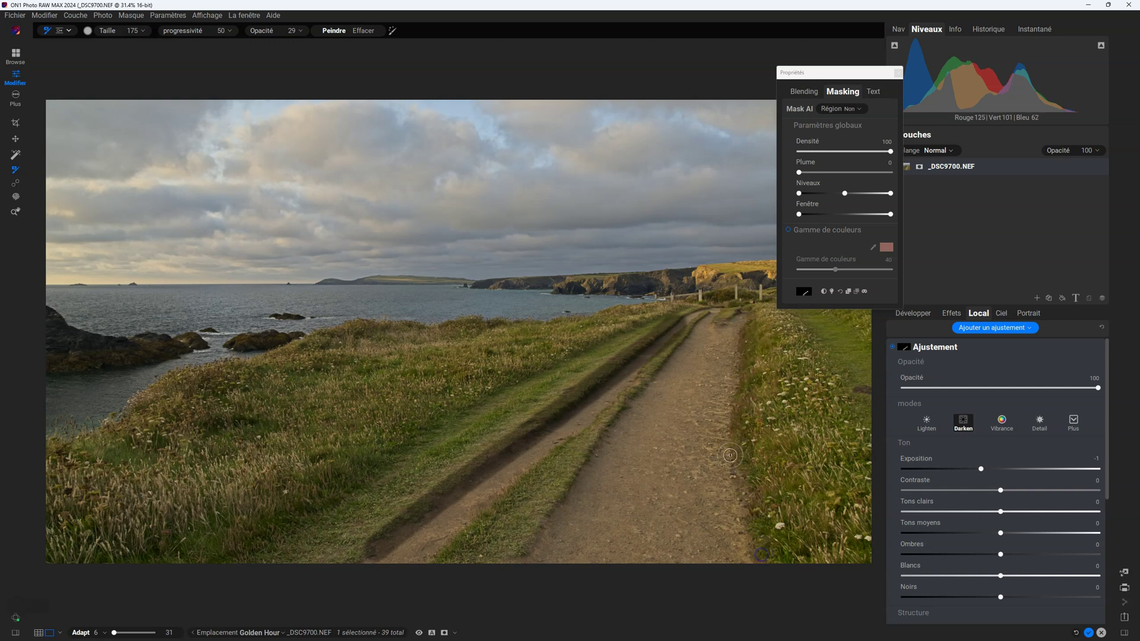
left_click_drag(711, 313, 536, 556)
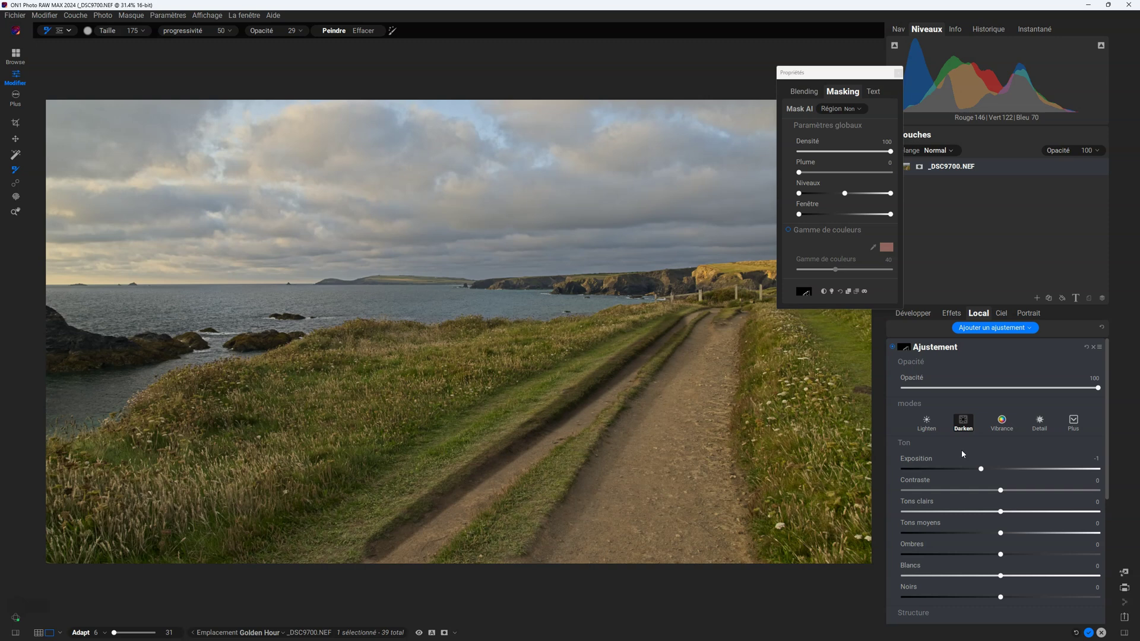
Try the local adjustment's opacity at 20 and return it to 100.
left_click(1098, 389)
left_click_drag(1098, 389, 944, 392)
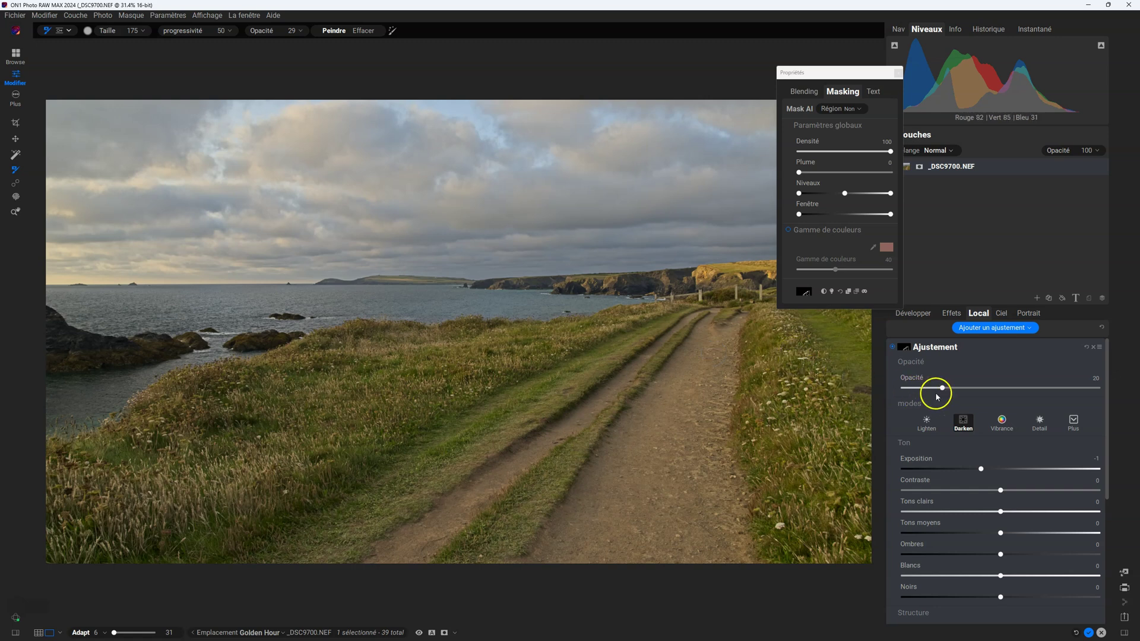
left_click_drag(943, 388, 1108, 387)
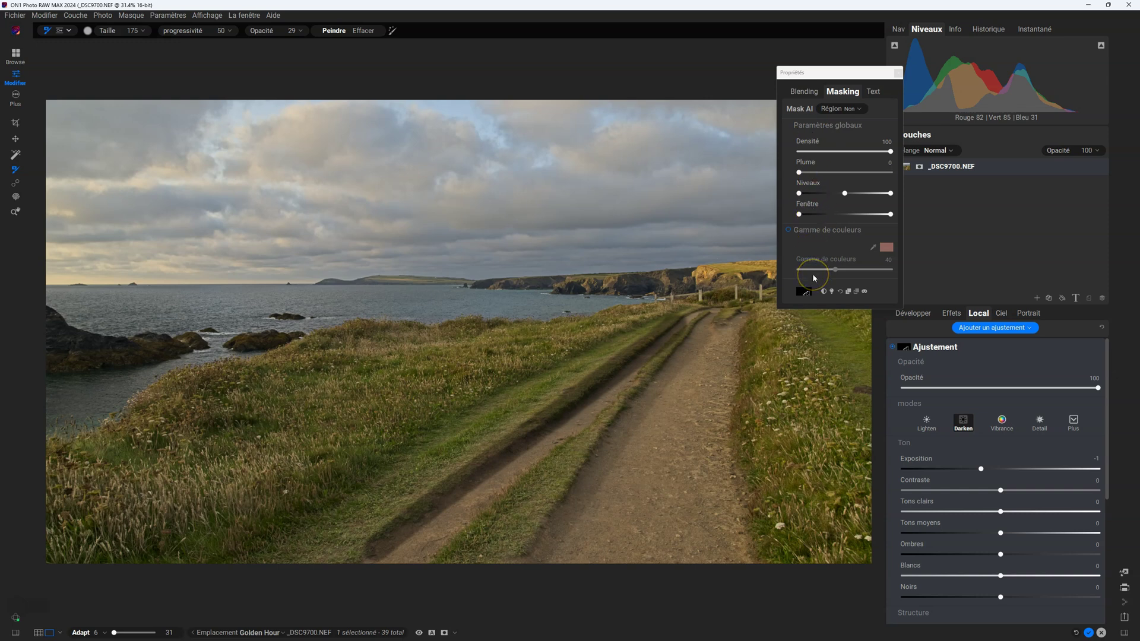
Set the mask's feather (Plume) to 67 and check the softened strokes in the mask view.
key("o")
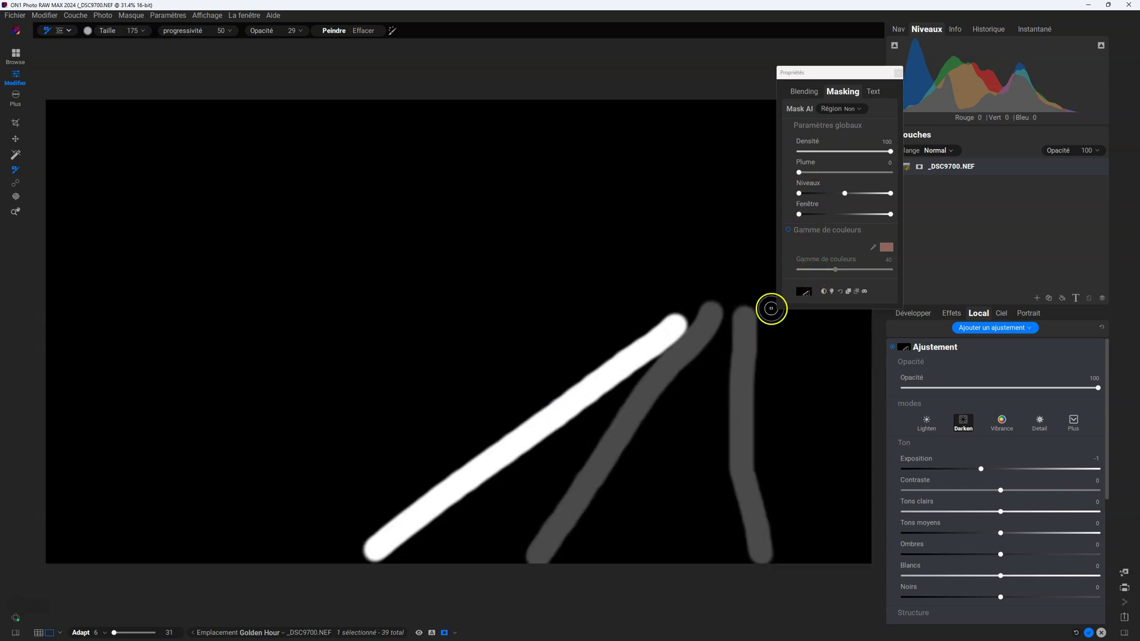
left_click(798, 172)
left_click_drag(799, 172, 840, 172)
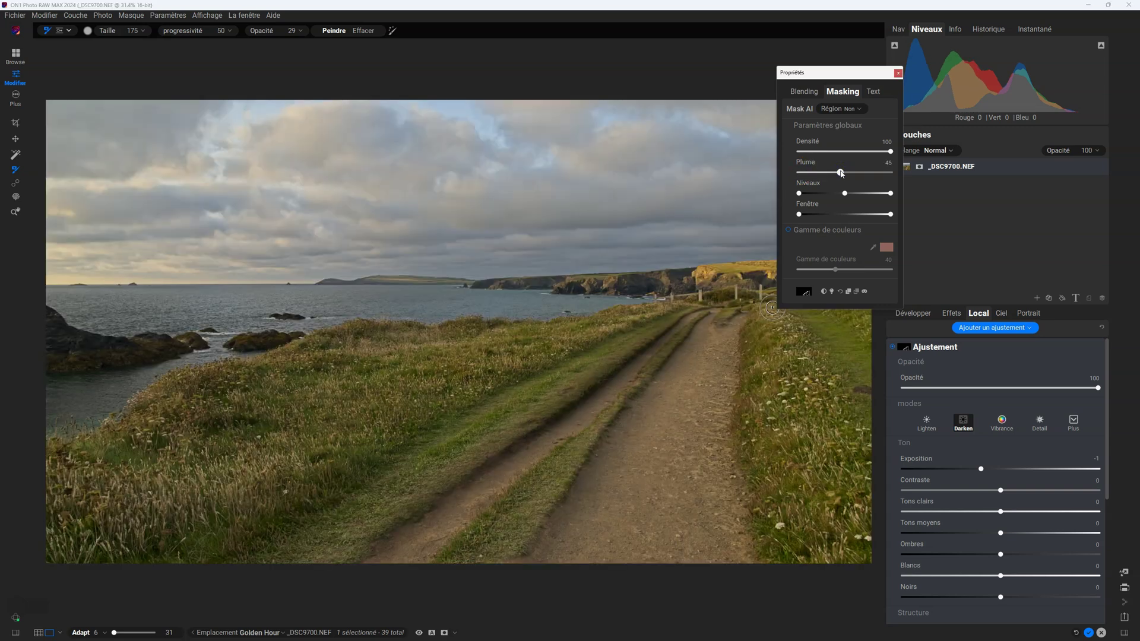
mouse_move(840, 172)
left_mouse_down()
mouse_move(756, 176)
mouse_move(841, 181)
left_mouse_up()
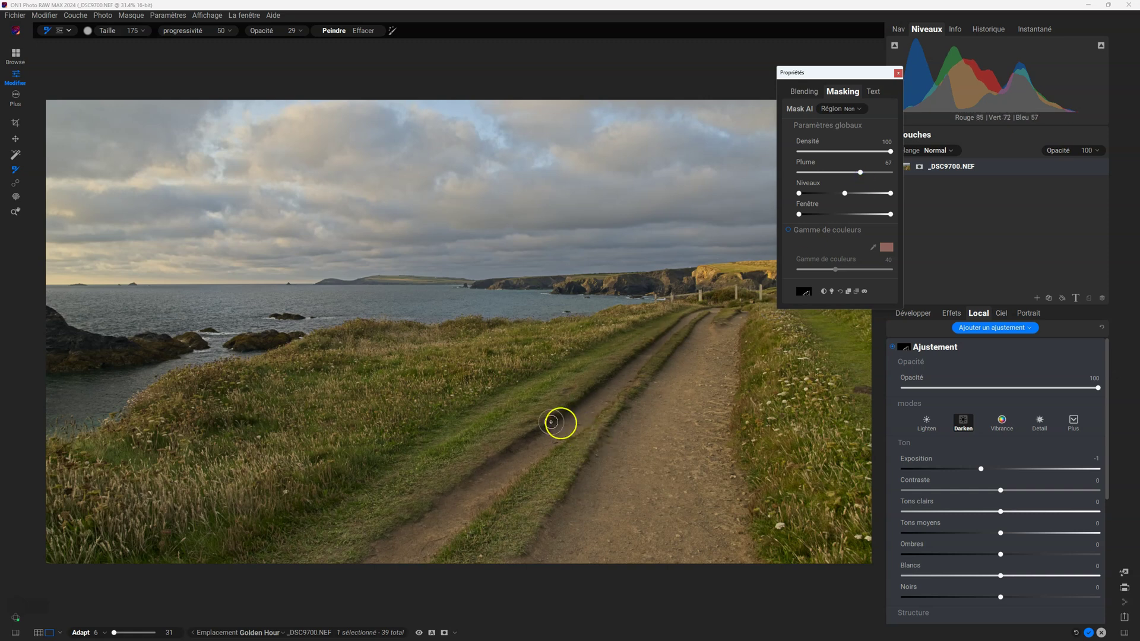
key("o")
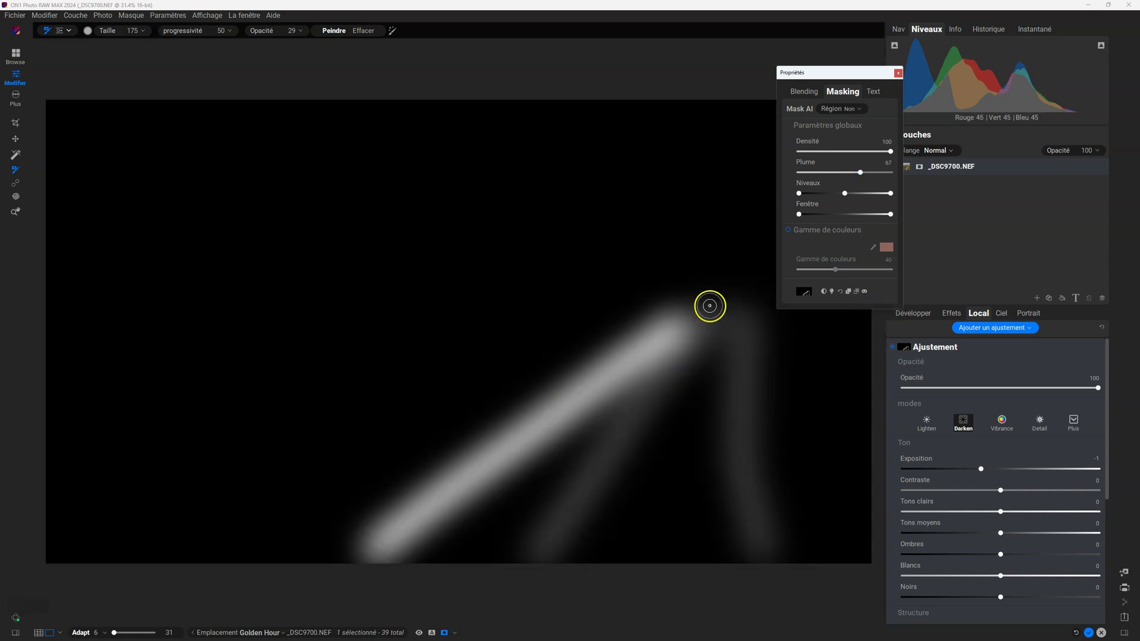
key("o")
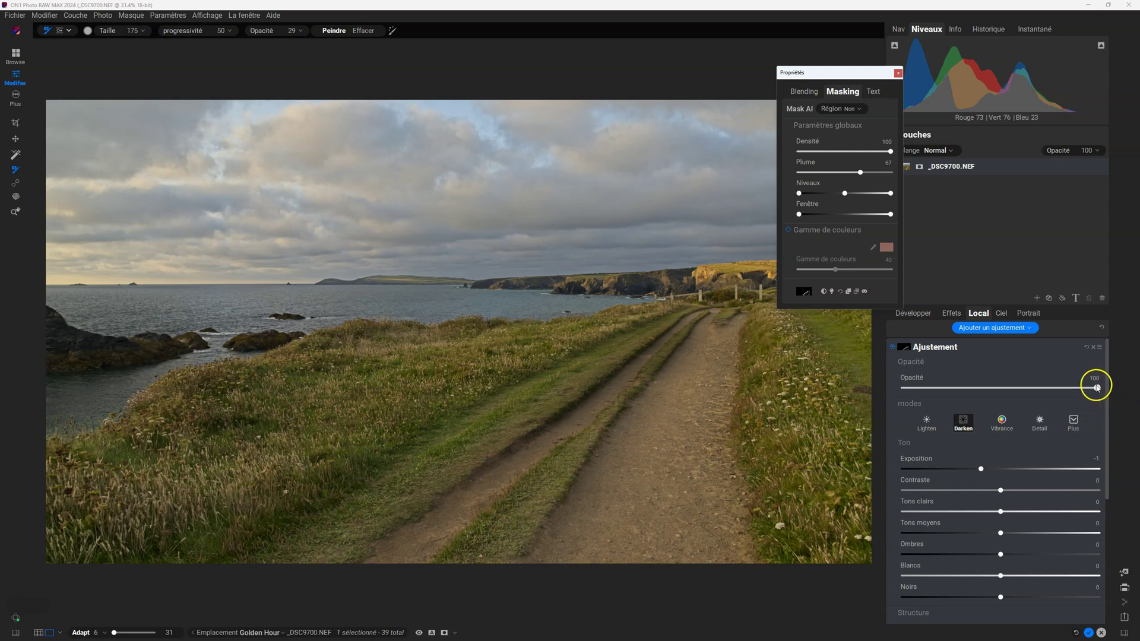
Lower the overall opacity of the local adjustment to 44.
left_click_drag(1096, 387, 988, 388)
left_click(1046, 397)
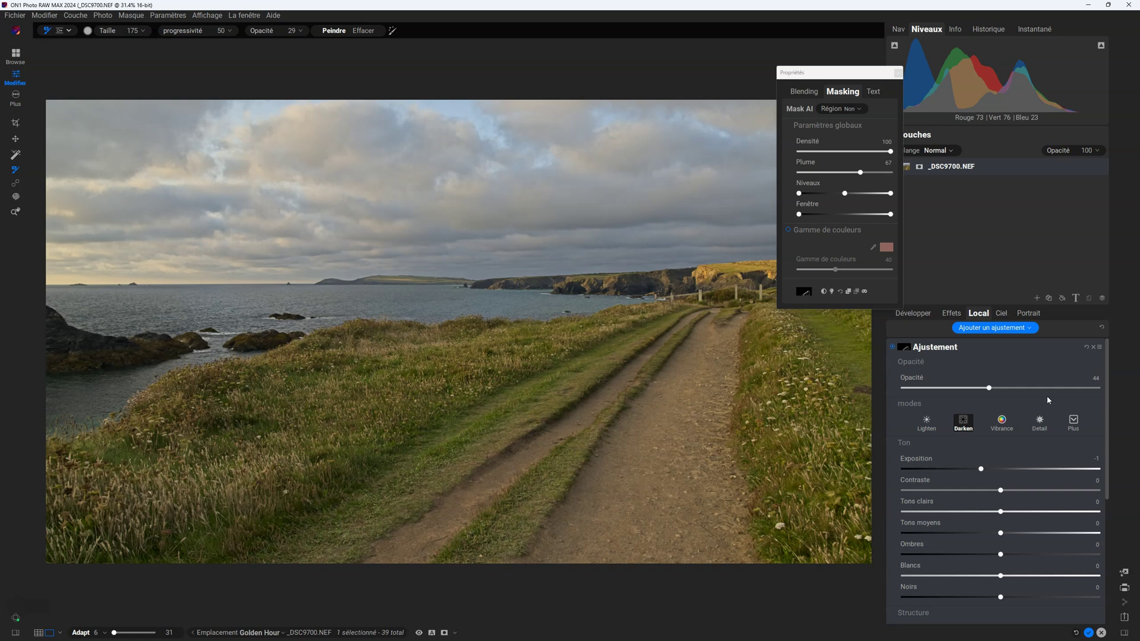
scroll(1019, 490, "down", 1)
scroll(1018, 485, "down", 1)
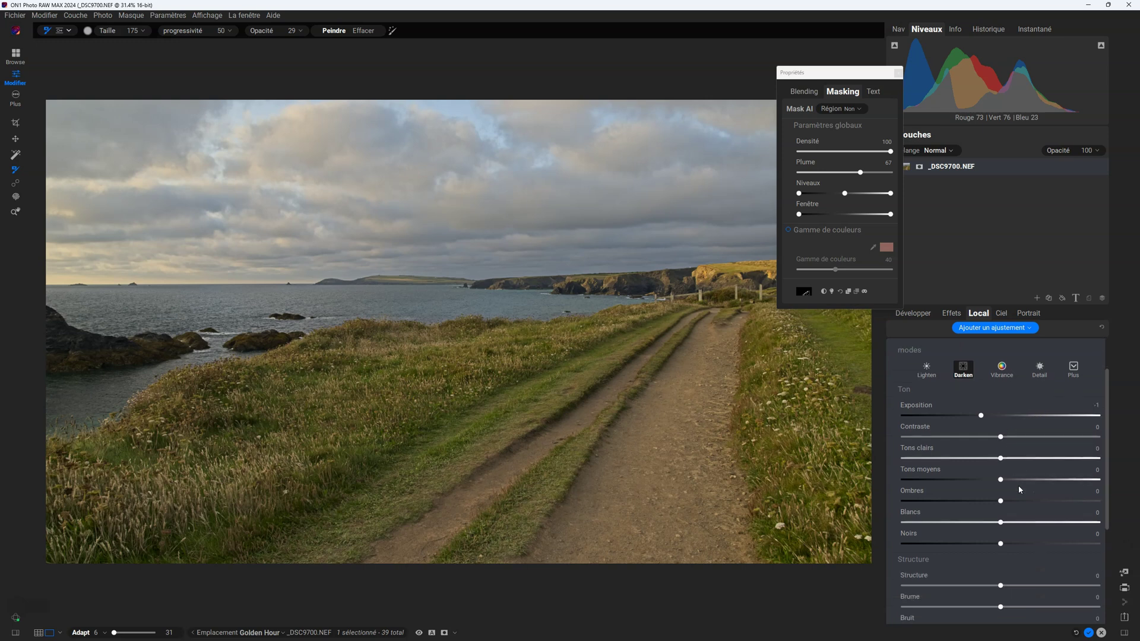
Reset the local adjustment's exposure to 0, then balance its tones with shadows (Ombres) at 35 and highlights (Tons clairs) at -49.
double_click(980, 415)
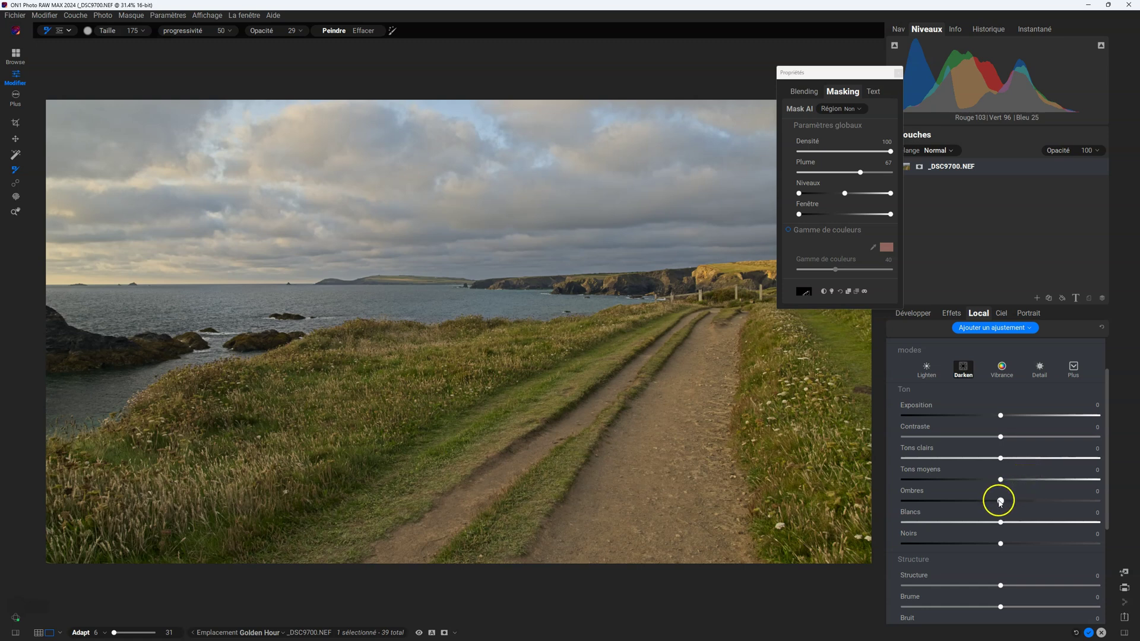
left_click_drag(1000, 501, 1072, 503)
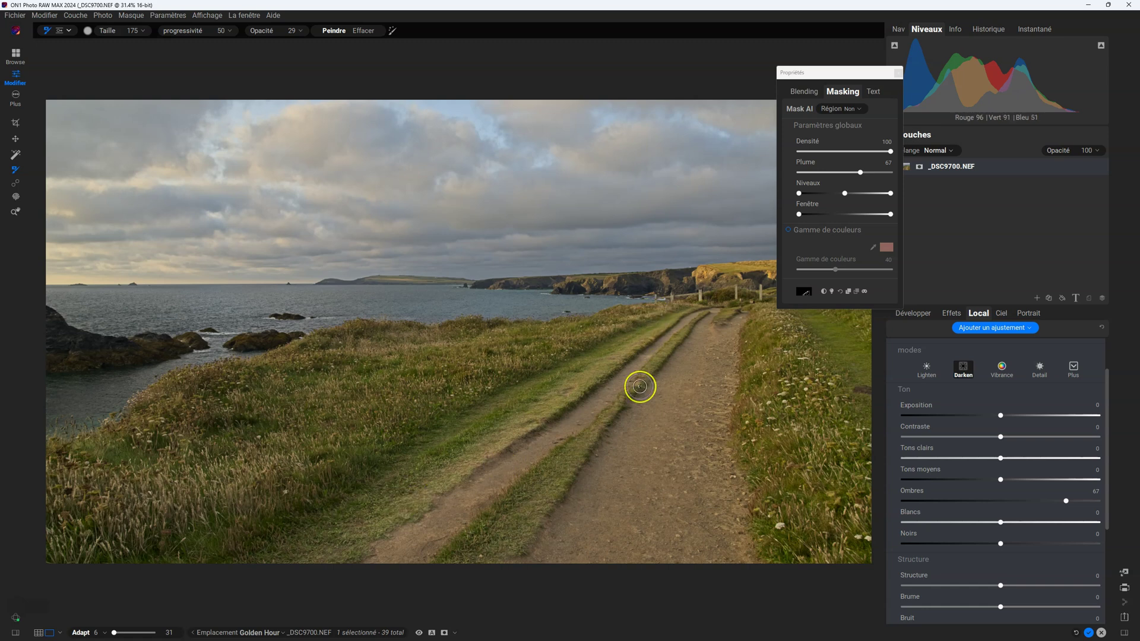
key("o")
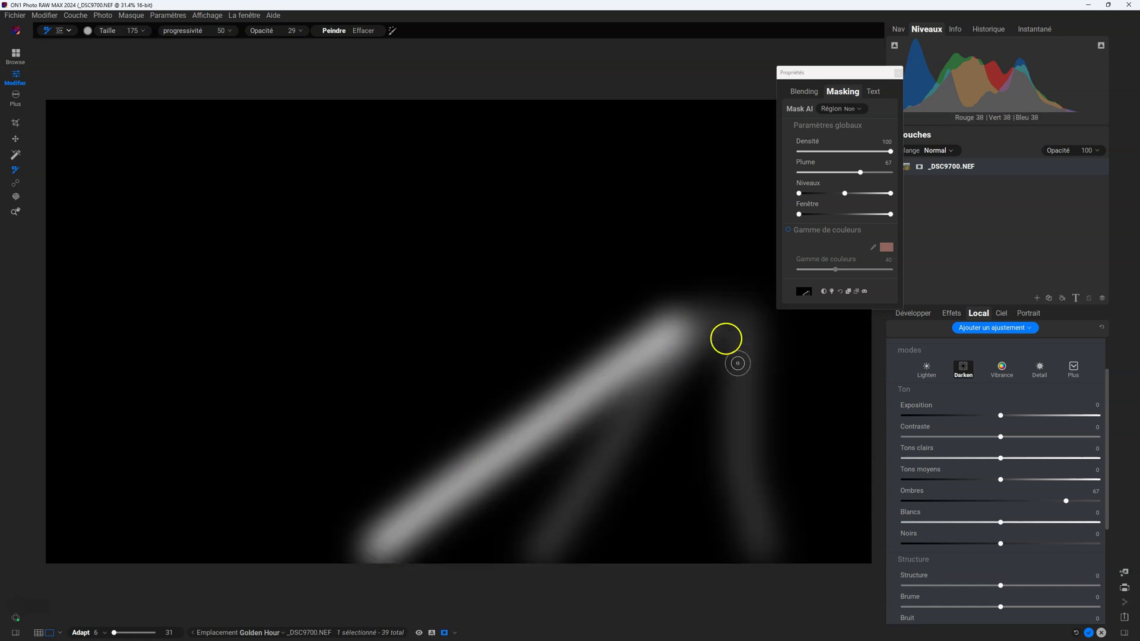
key("o")
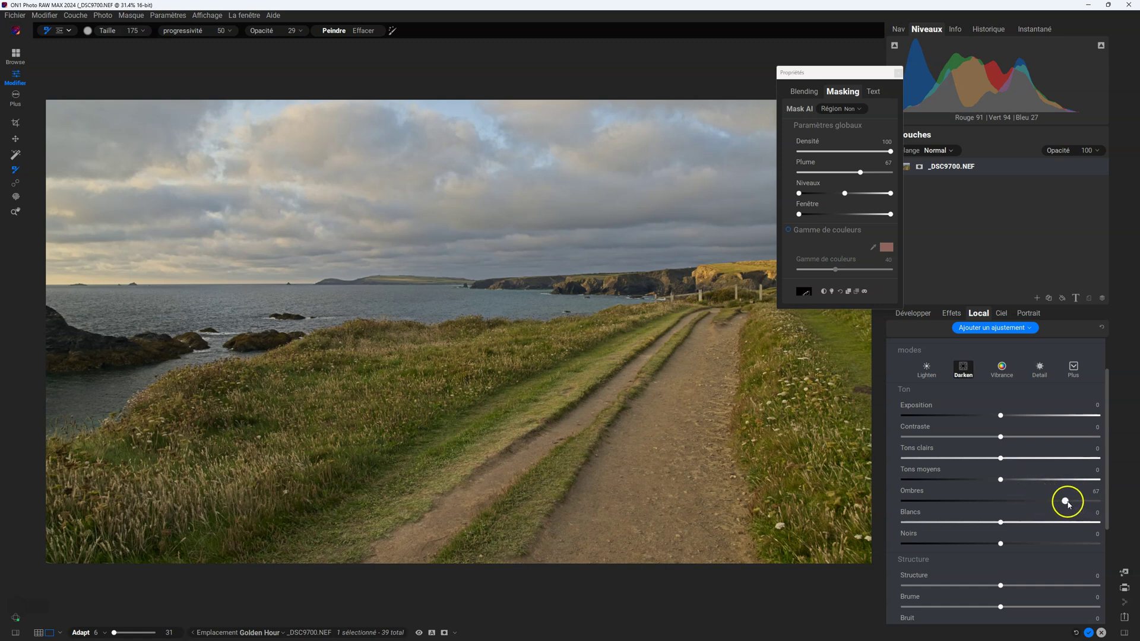
left_click_drag(1065, 502, 1034, 498)
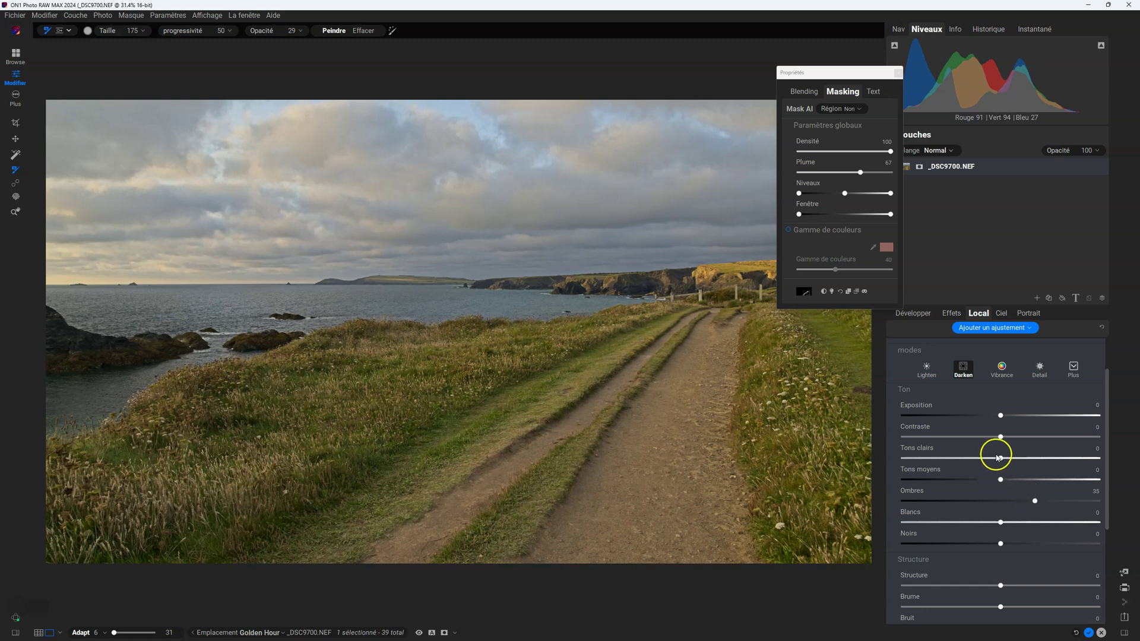
mouse_move(999, 457)
left_mouse_down()
mouse_move(927, 456)
mouse_move(990, 454)
left_mouse_up()
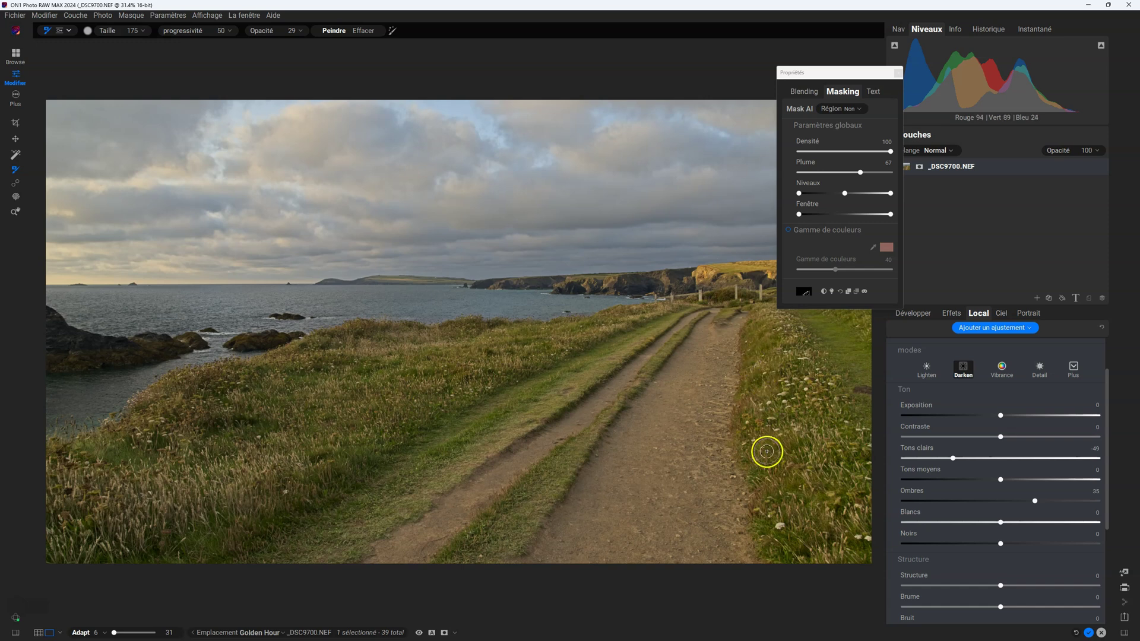
Raise the local adjustment's Structure to 49 and its Saturation to about 65.
mouse_move(1000, 585)
left_mouse_down()
mouse_move(1041, 586)
mouse_move(987, 584)
mouse_move(1000, 606)
mouse_move(1025, 604)
mouse_move(998, 606)
left_mouse_up()
left_click(1042, 586)
scroll(1000, 570, "down", 5)
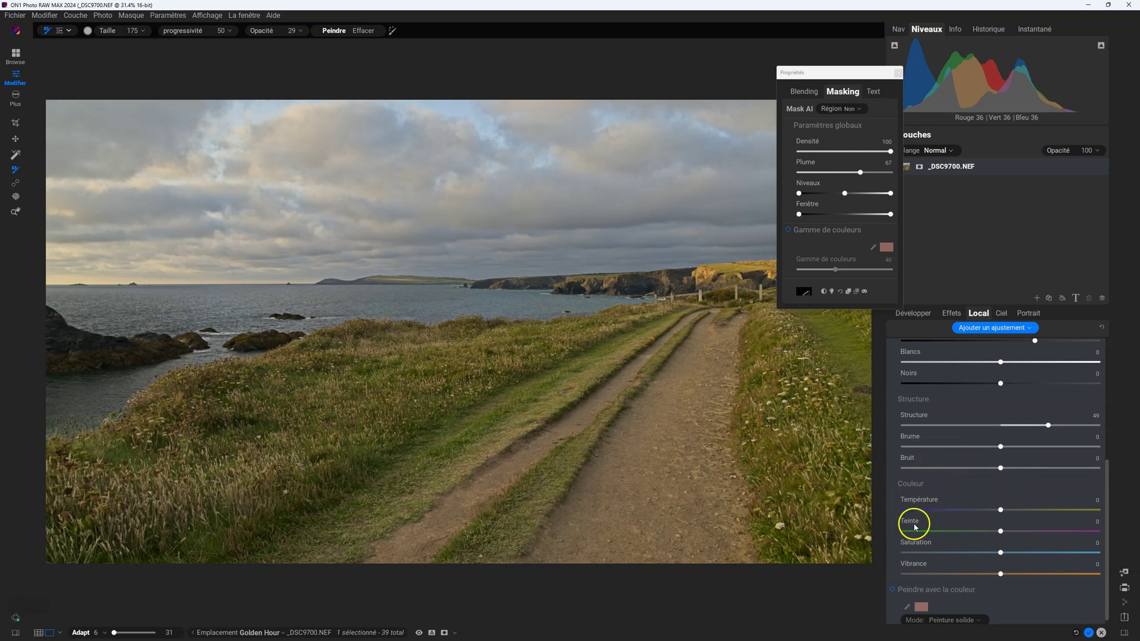
left_click_drag(1001, 551, 1010, 549)
left_click(1018, 467)
scroll(998, 595, "down", 1)
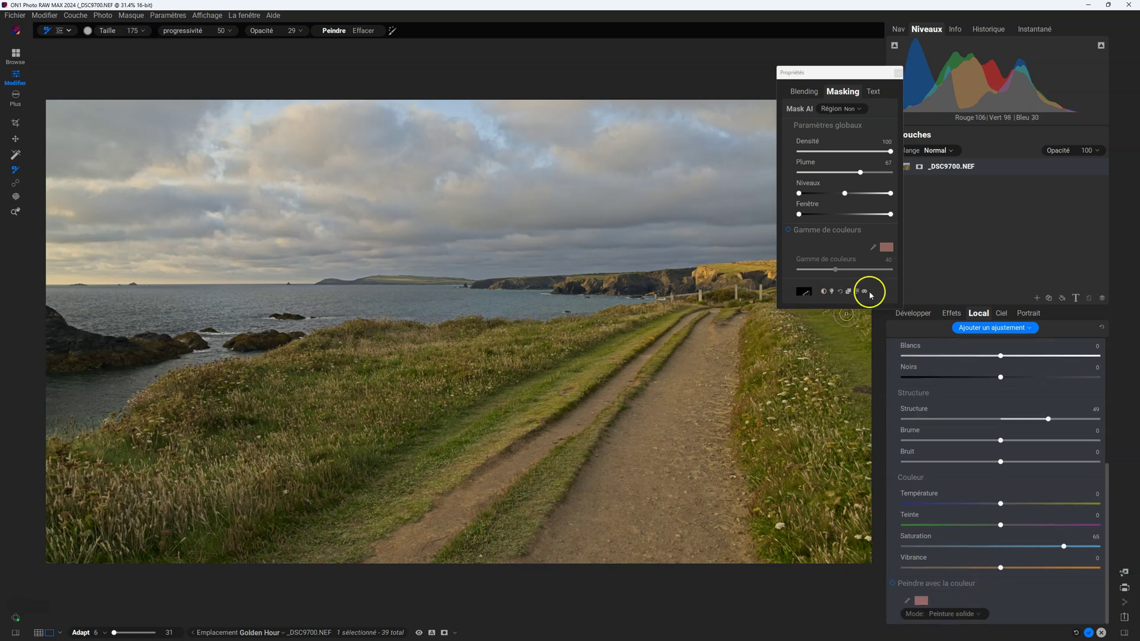
scroll(952, 436, "up", 8)
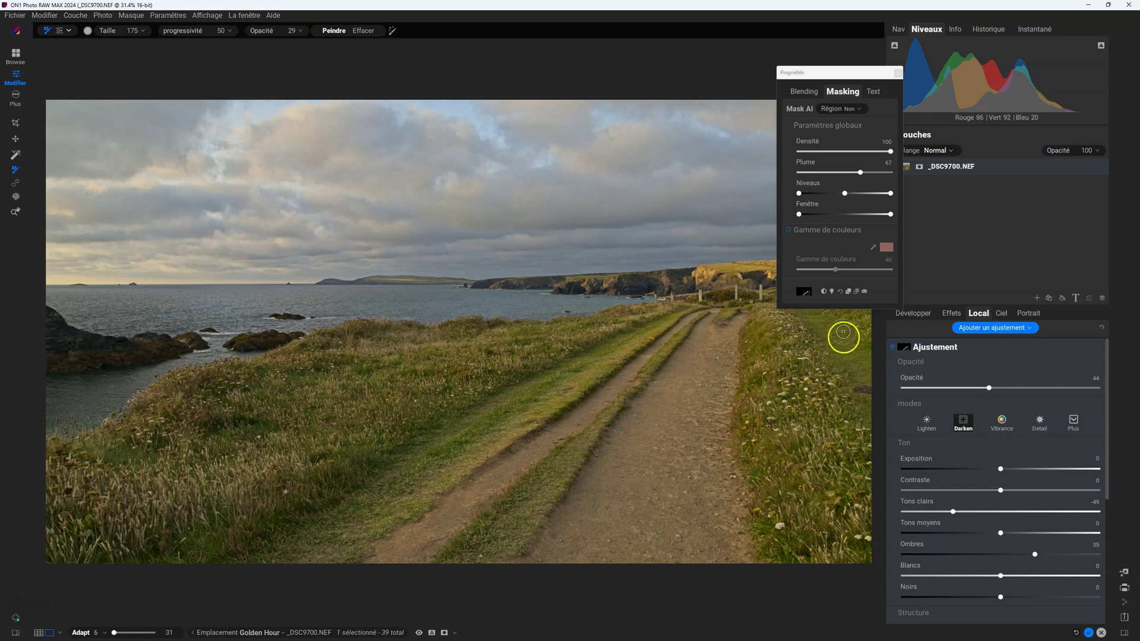
Clear the painted mask and reset all settings of the local adjustment, with its opacity back at 100.
left_click(840, 293)
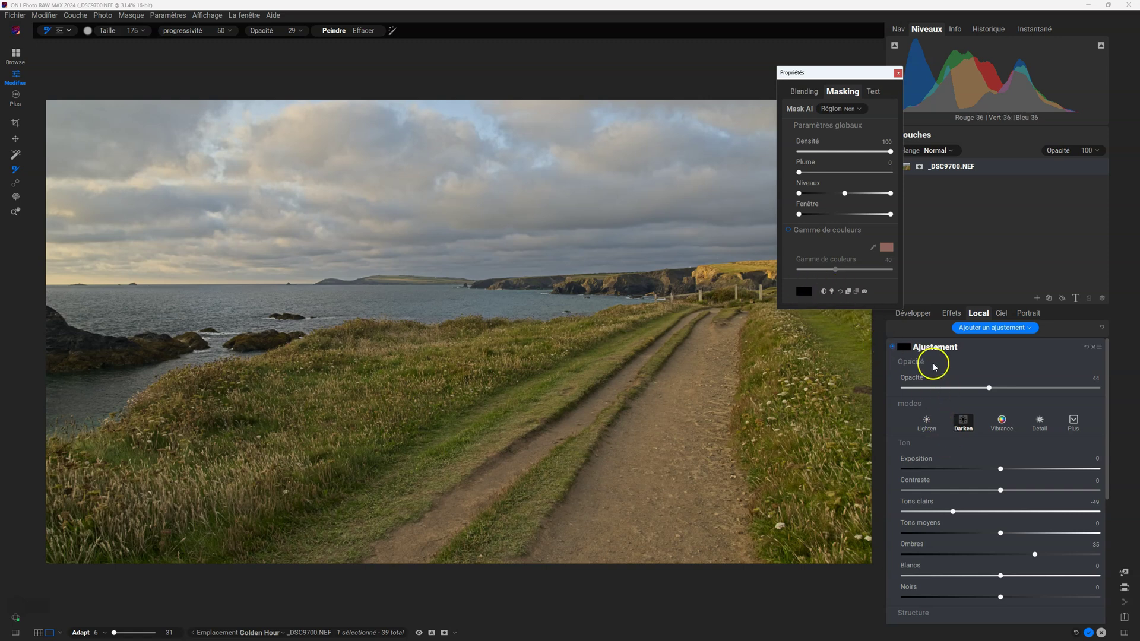
double_click(936, 383)
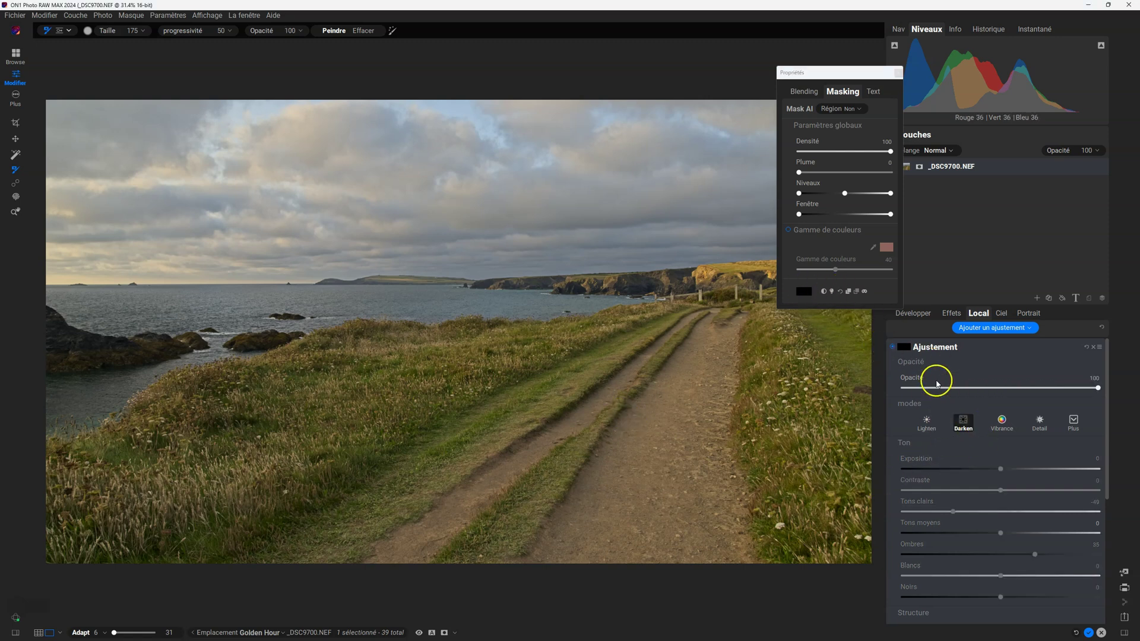
left_click(1087, 347)
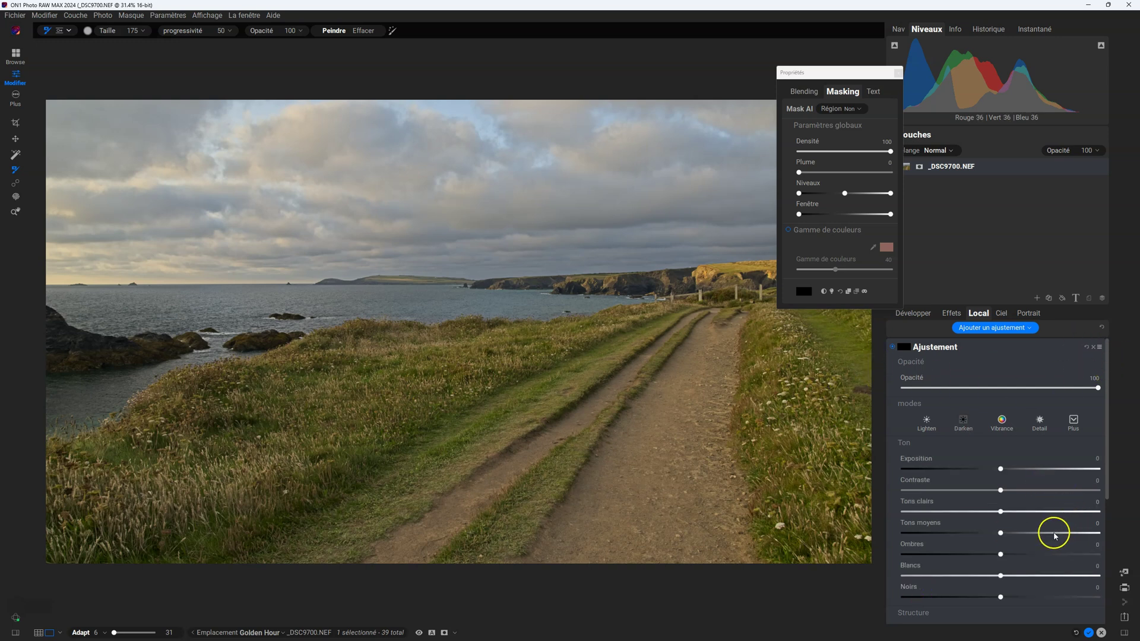
Enable painting with colour in solid paint mode, sample a green from the grass and paint along the grassy edge of the narrow track.
scroll(985, 539, "down", 5)
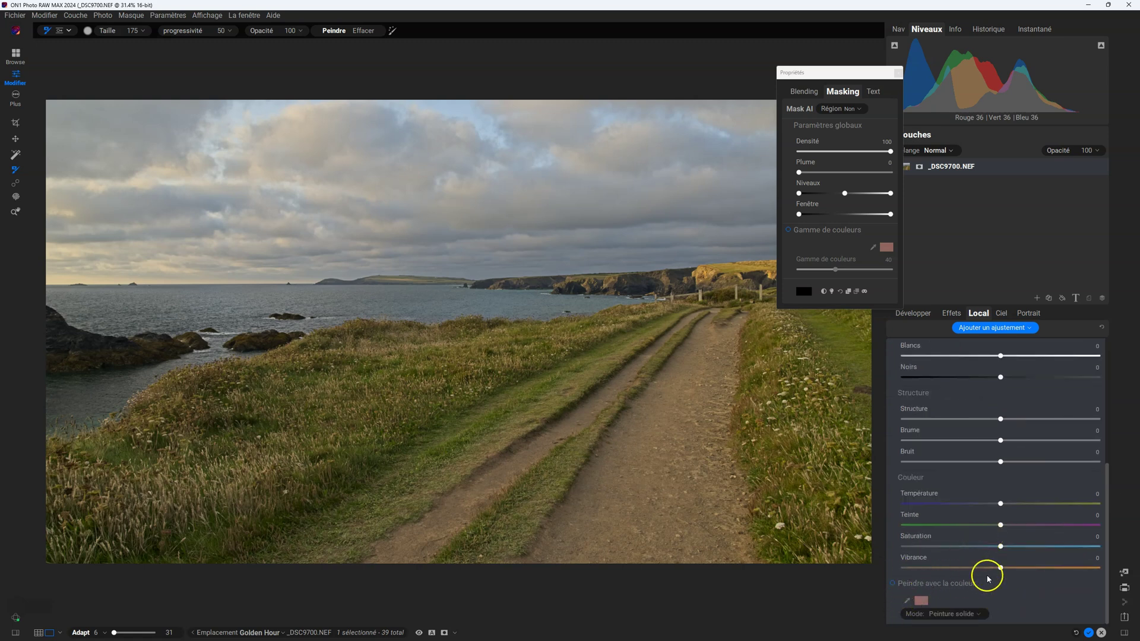
left_click(892, 585)
left_click(906, 600)
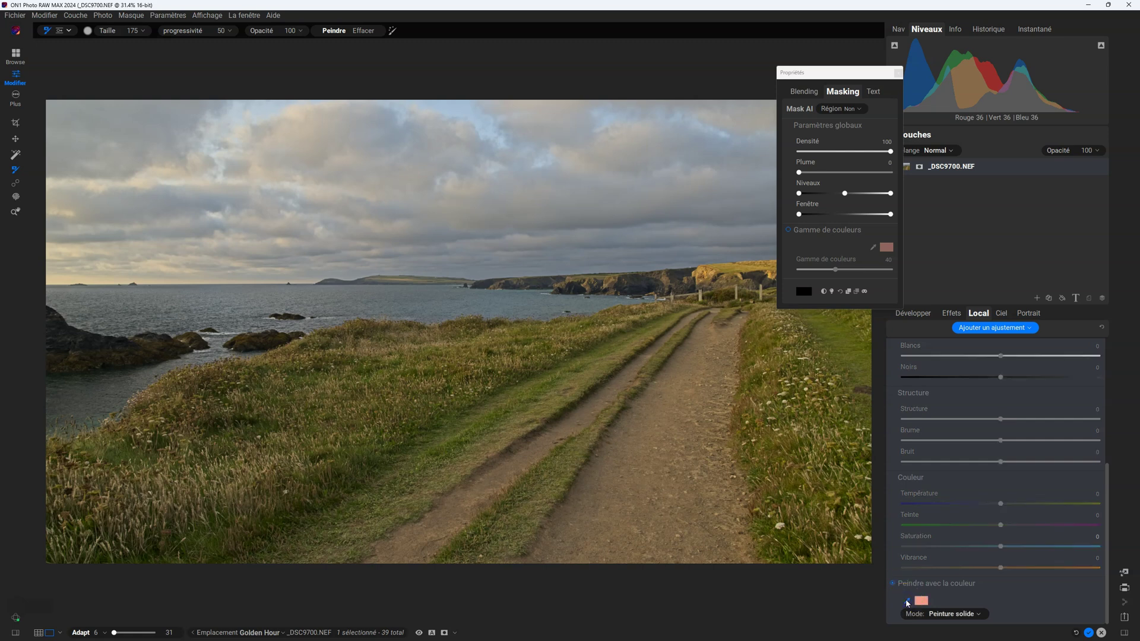
left_click(453, 445)
mouse_move(456, 449)
left_mouse_down()
mouse_move(432, 489)
mouse_move(641, 343)
left_mouse_up()
left_click_drag(564, 460, 518, 524)
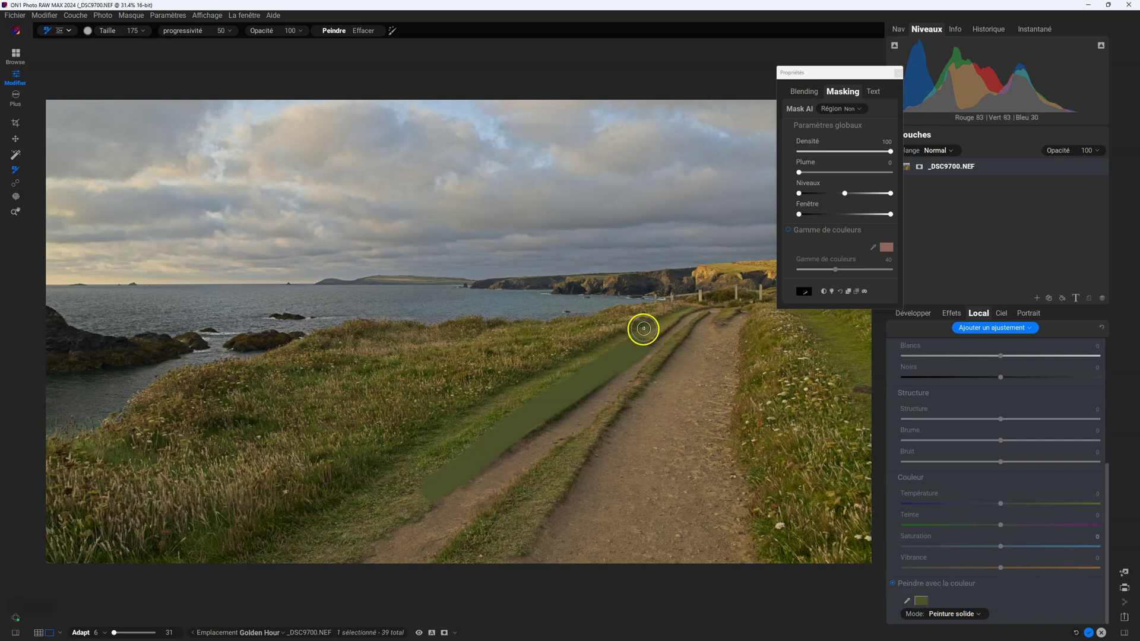
mouse_move(426, 488)
left_mouse_down()
mouse_move(523, 461)
mouse_move(598, 371)
mouse_move(642, 345)
left_mouse_up()
Shift the paint colour to a slightly more saturated green, #465225.
left_click(919, 600)
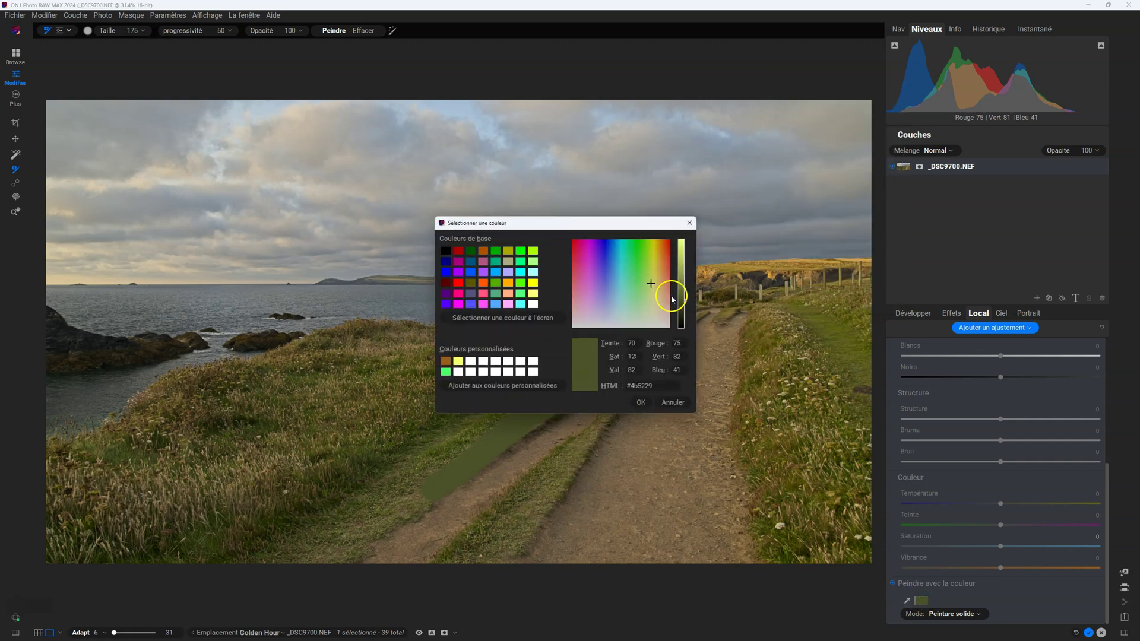
left_click(651, 285)
left_click_drag(651, 285, 649, 279)
left_click(655, 344)
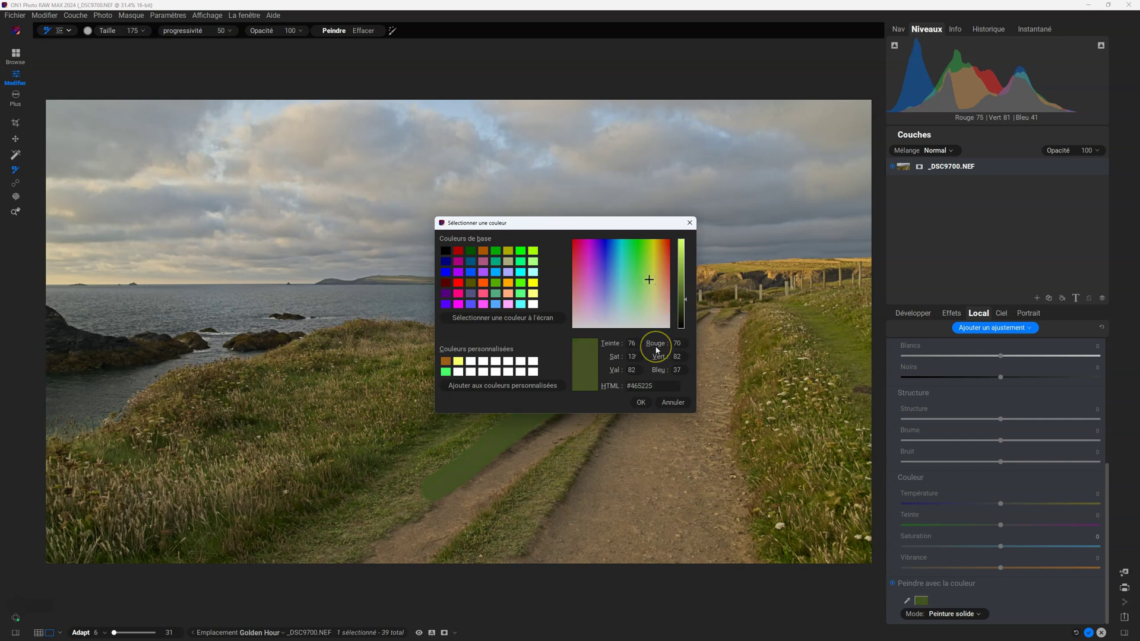
left_click(647, 401)
Set the colour painting mode to Remplacer la couleur, resample the paint colour from the grass and compare the result on and off.
left_click(917, 586)
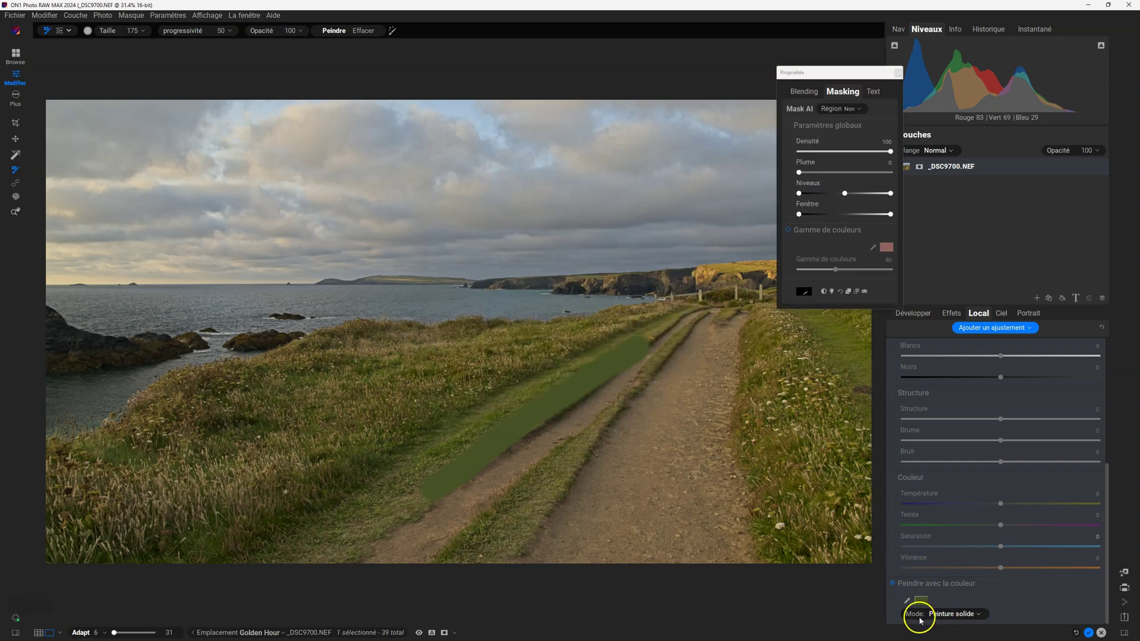
left_click(985, 618)
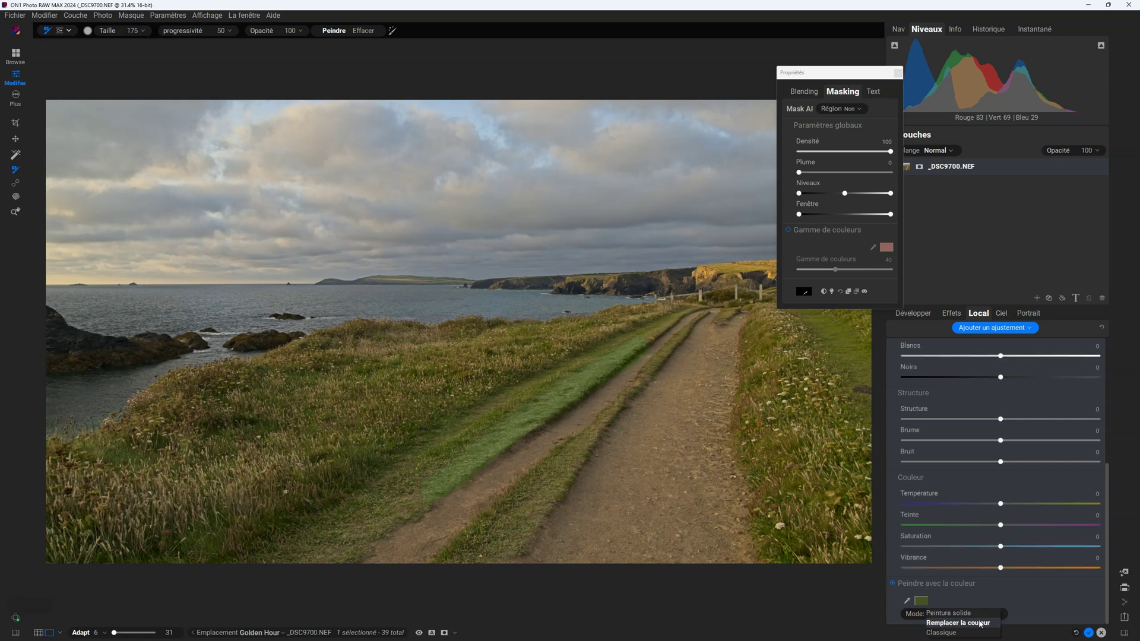
left_click(980, 622)
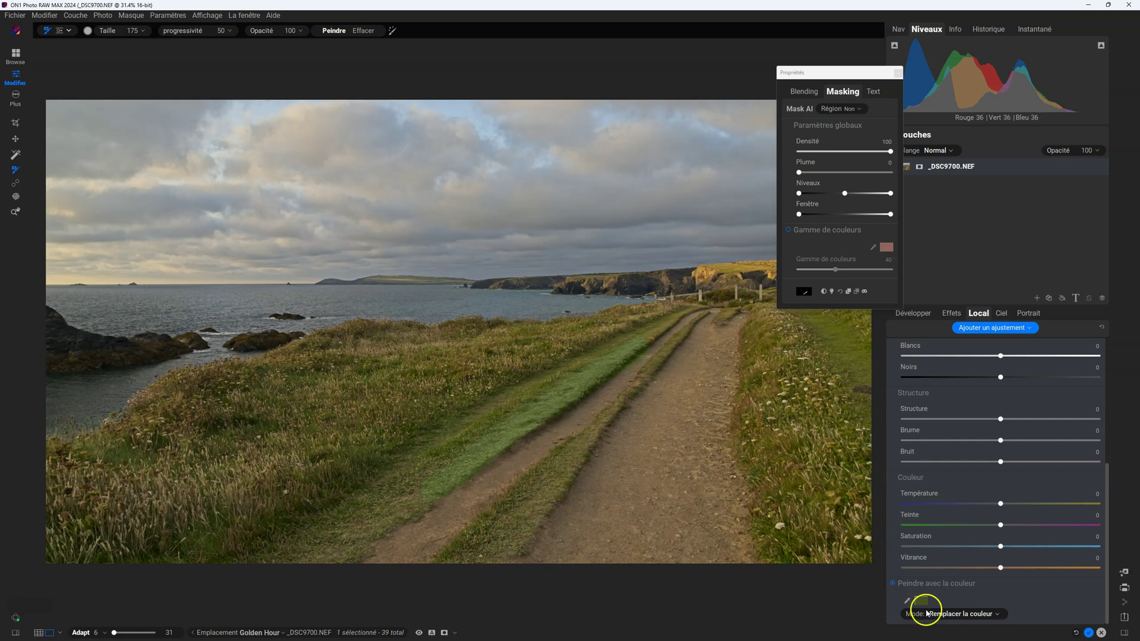
left_click(907, 601)
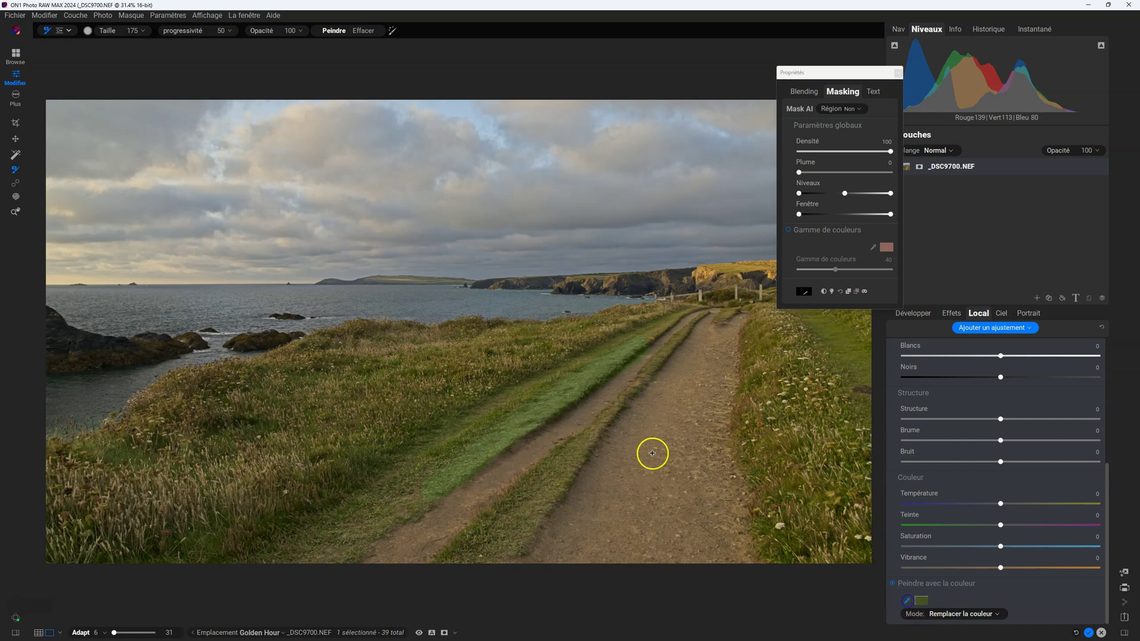
left_click(490, 419)
mouse_move(599, 350)
left_mouse_down()
mouse_move(590, 389)
mouse_move(457, 469)
mouse_move(506, 445)
mouse_move(580, 373)
mouse_move(634, 350)
mouse_move(644, 369)
left_mouse_up()
left_click(892, 584)
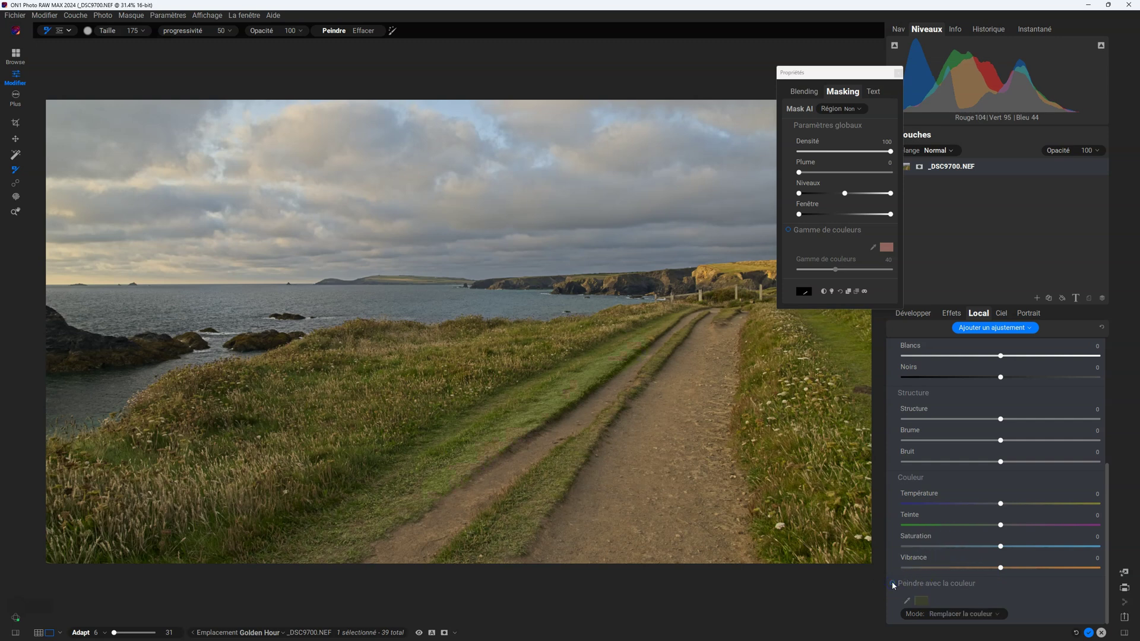
left_click(892, 583)
Change the colour painting mode to Classique and compare the painted grass with the colour on and off.
left_click(974, 613)
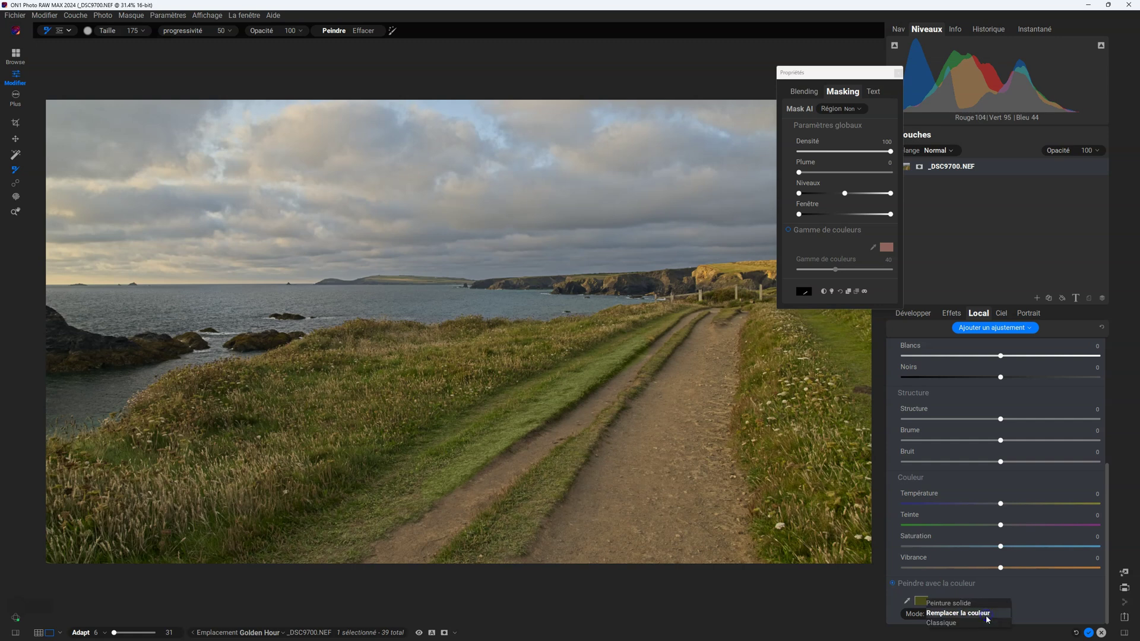
left_click(980, 622)
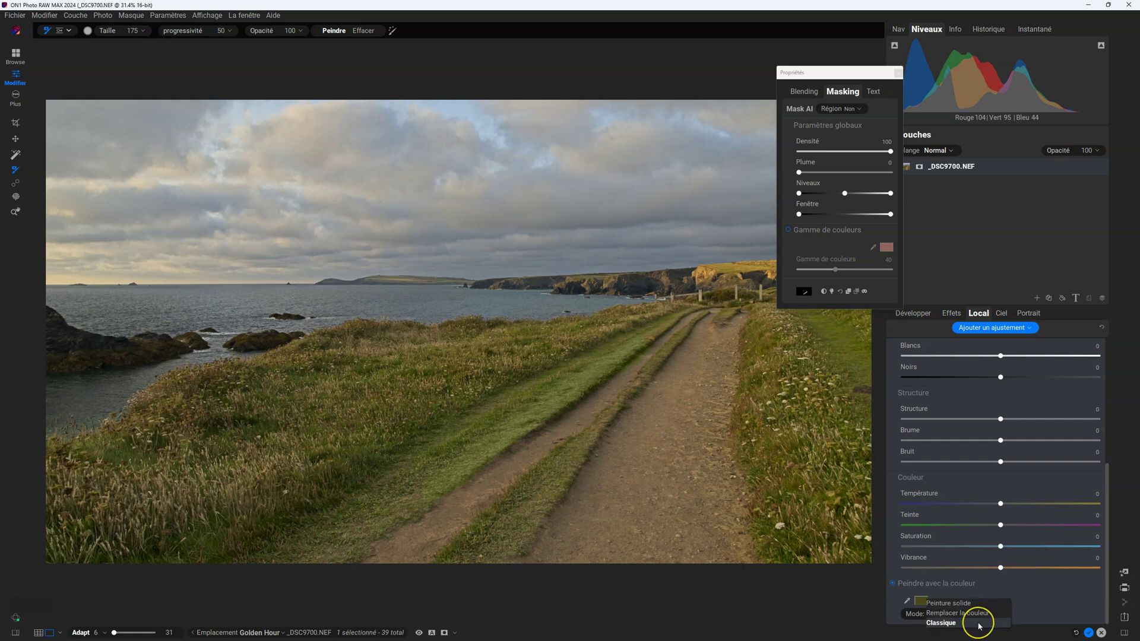
left_click(891, 583)
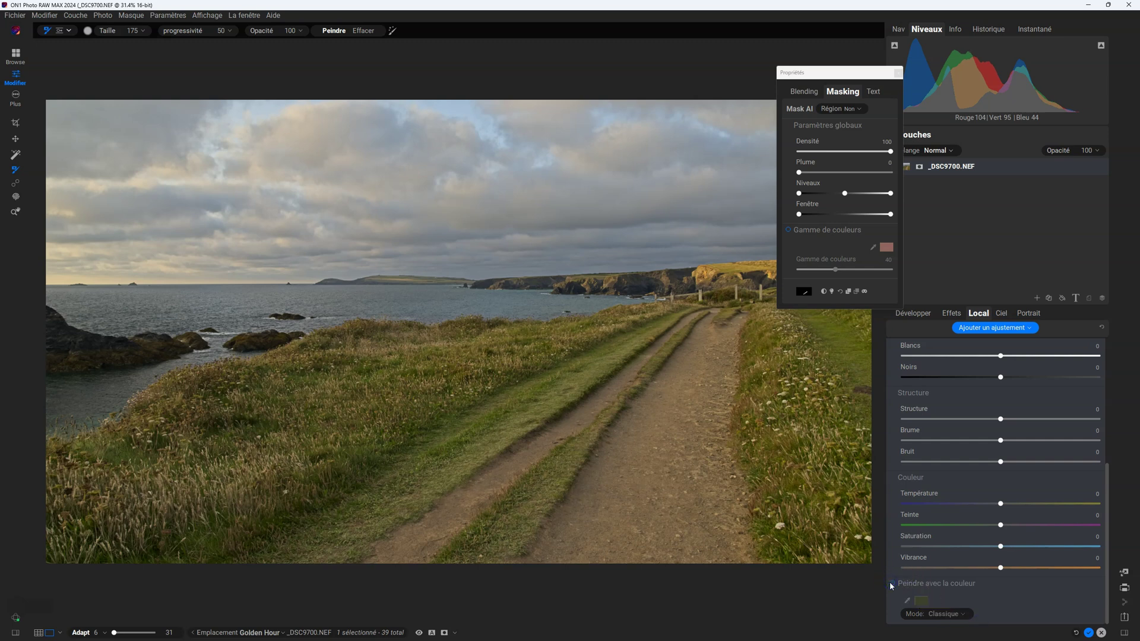
left_click(890, 583)
left_click(890, 582)
Lower the local adjustment's opacity to 59 and look through its tone, structure and colour sliders.
scroll(1016, 382, "up", 5)
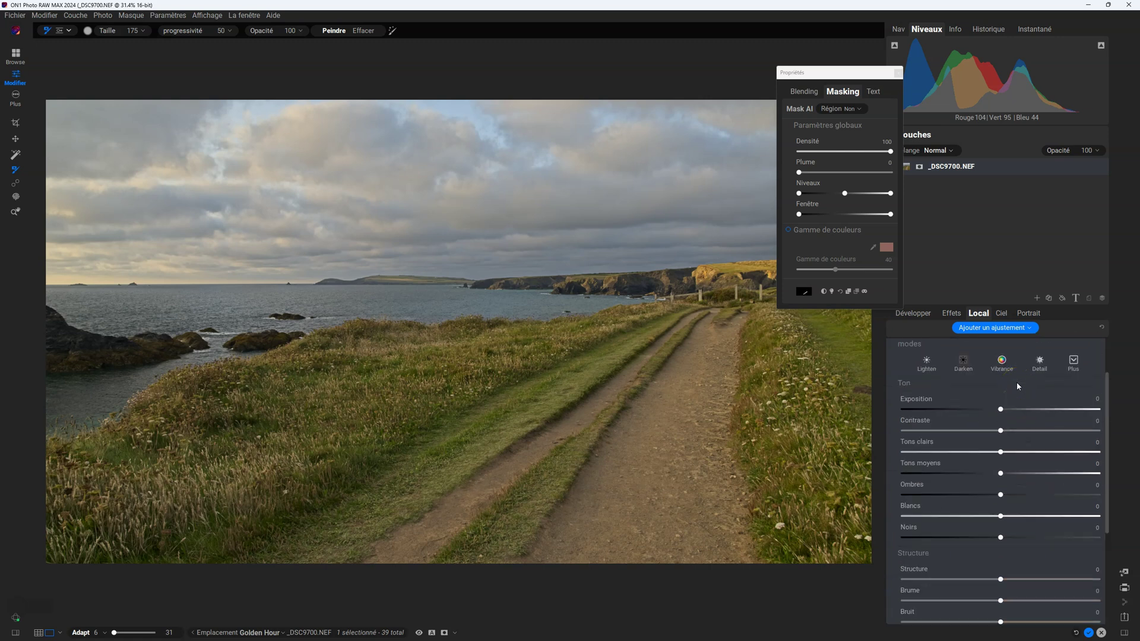
left_click_drag(1098, 388, 1018, 389)
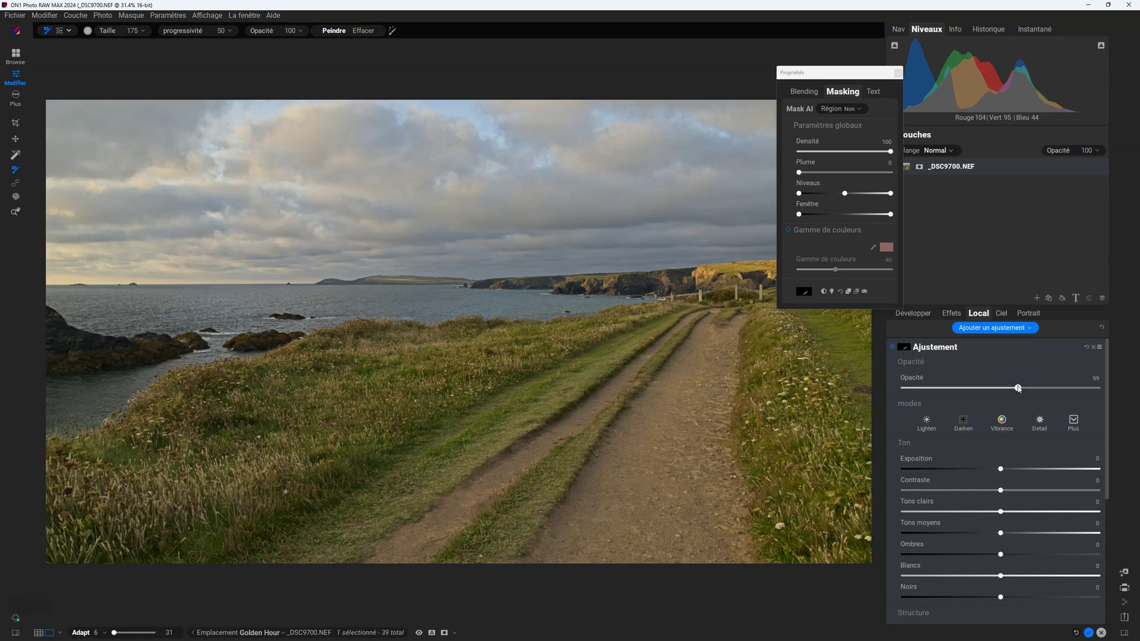
scroll(1025, 514, "down", 2)
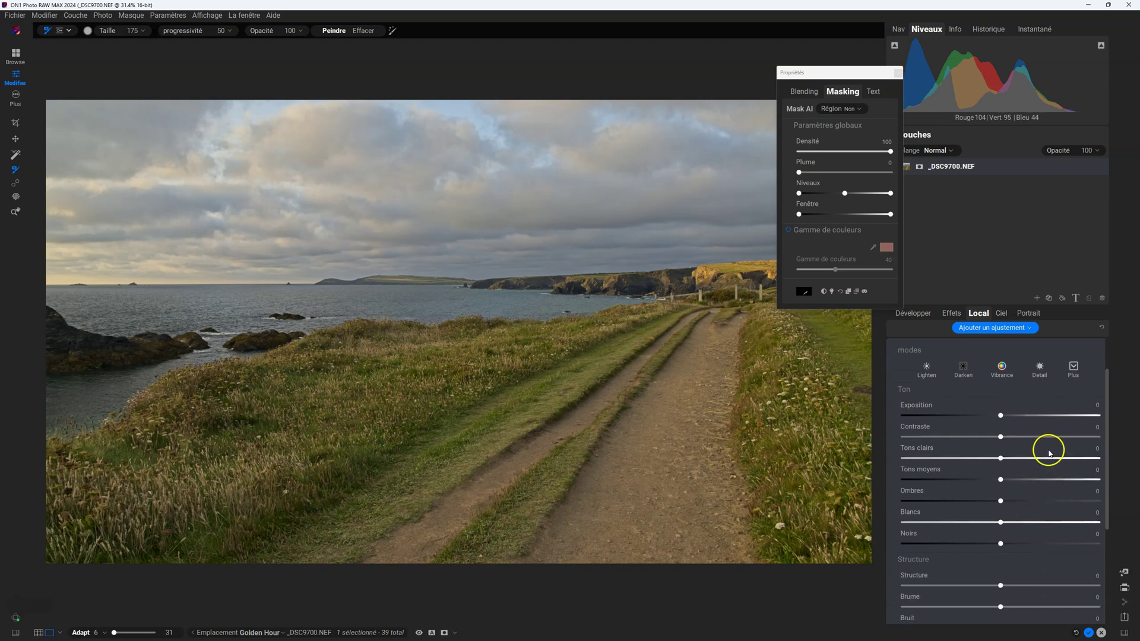
scroll(988, 475, "up", 1)
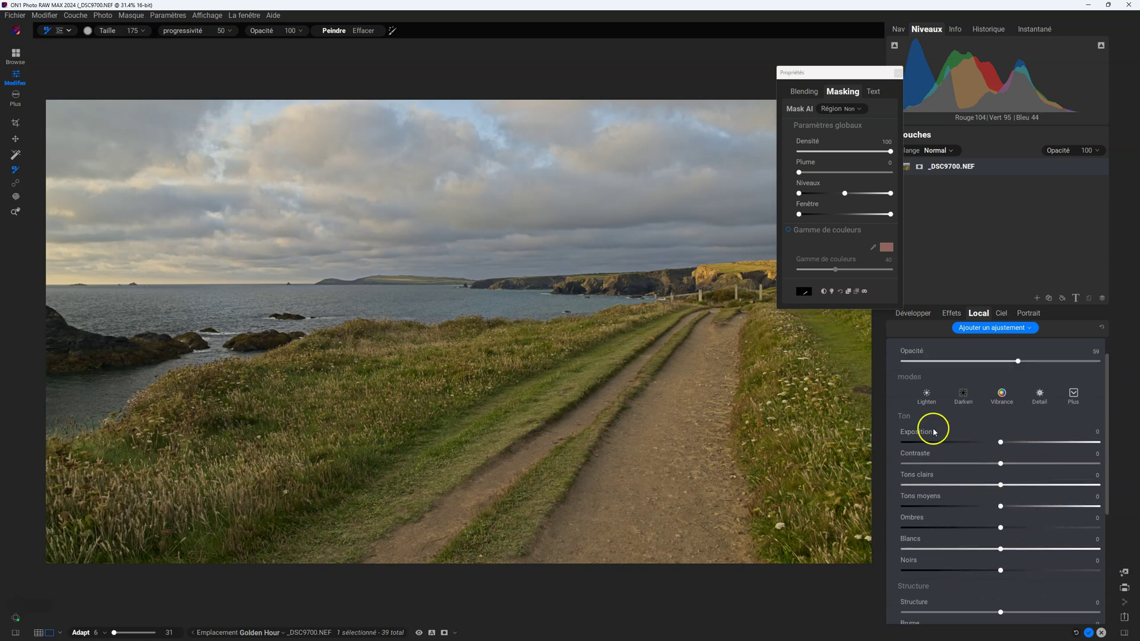
scroll(949, 462, "down", 2)
scroll(952, 472, "down", 4)
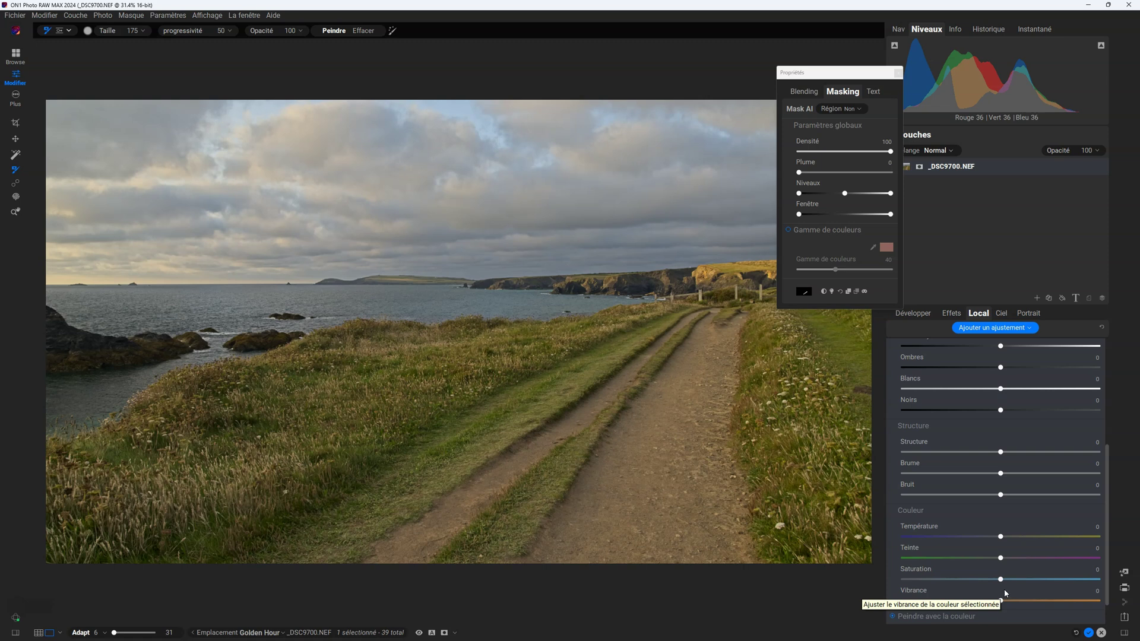
Set the local adjustment's contrast to 33, try its opacity at 50 and return it to 100.
scroll(1003, 589, "up", 4)
left_click_drag(1002, 412, 1000, 380)
scroll(1011, 453, "up", 3)
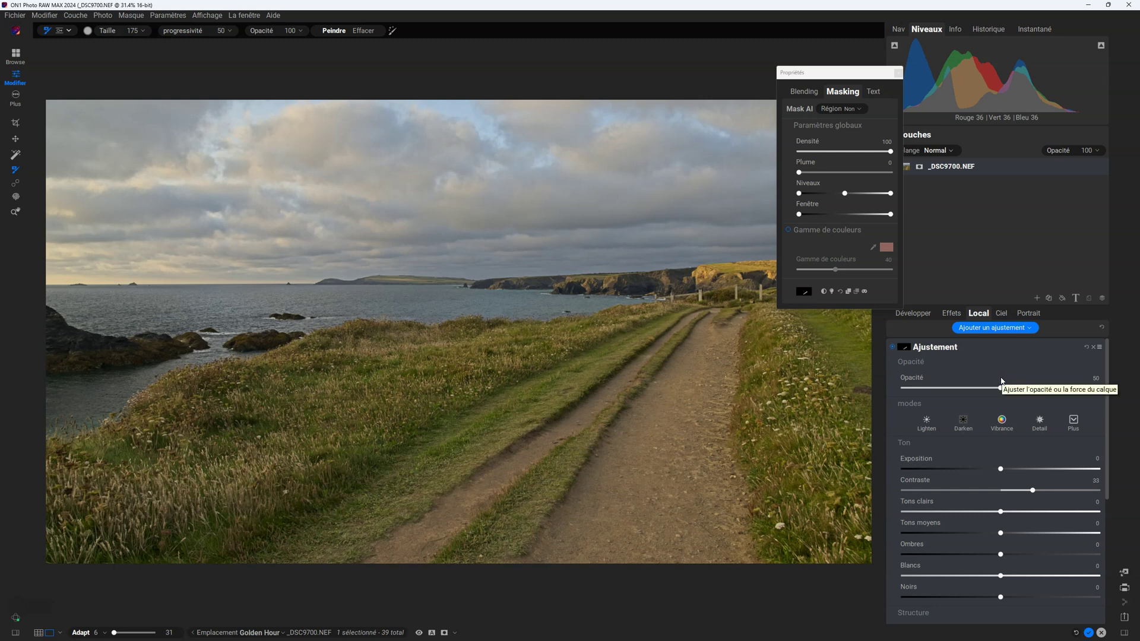
left_click(996, 383)
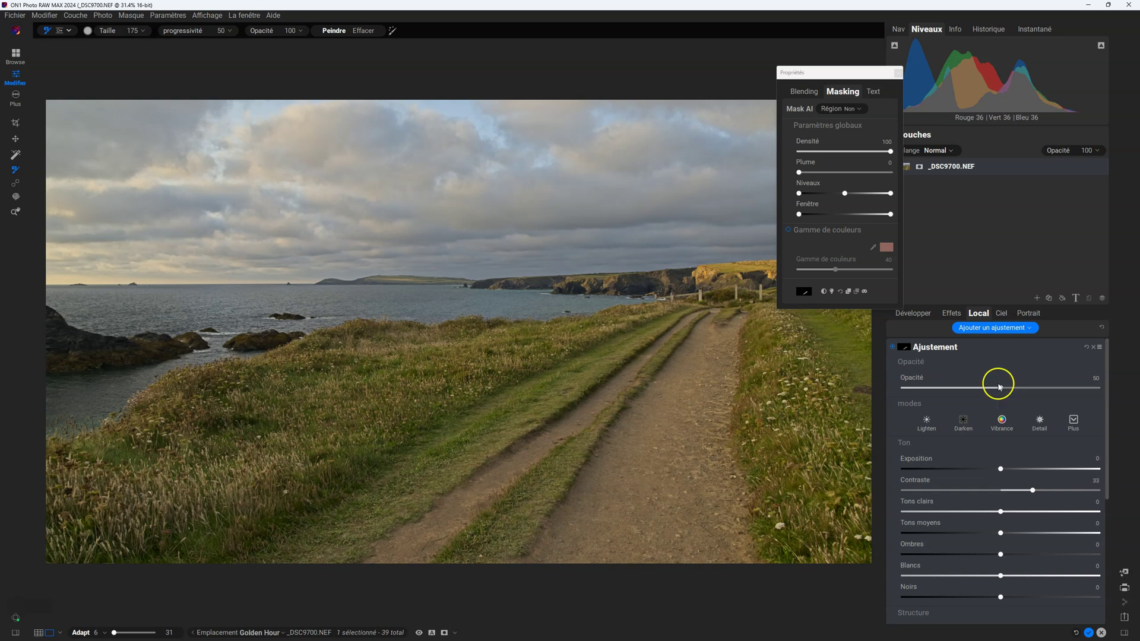
left_click(996, 393)
left_click_drag(999, 389, 1096, 385)
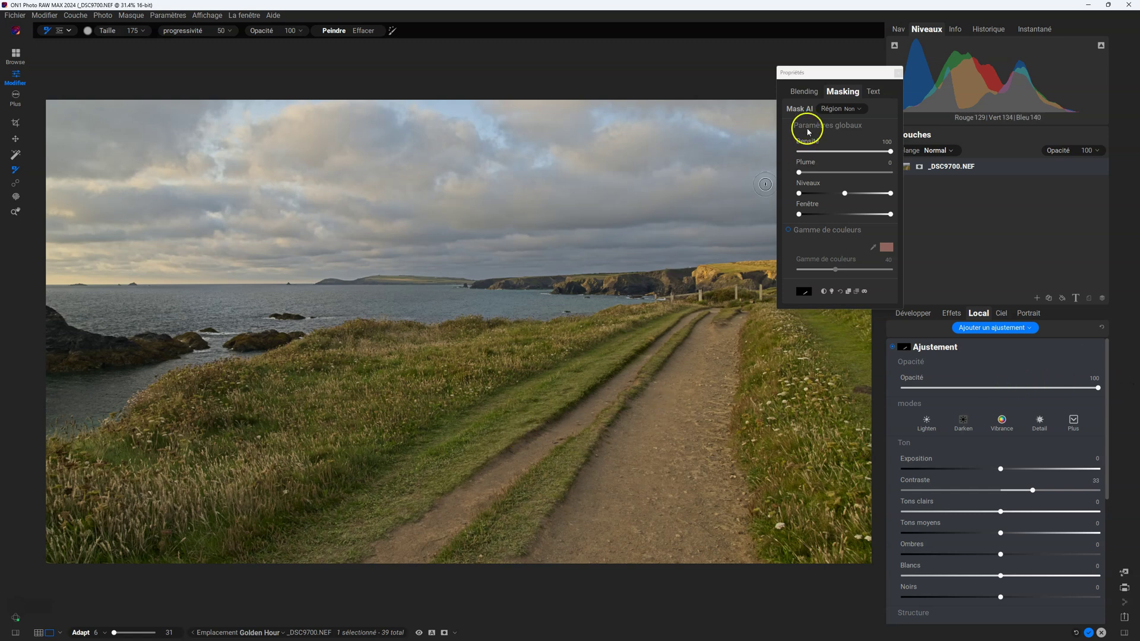
Set the local adjustment's blending mode to Lumière douce in its blending properties.
left_click(795, 92)
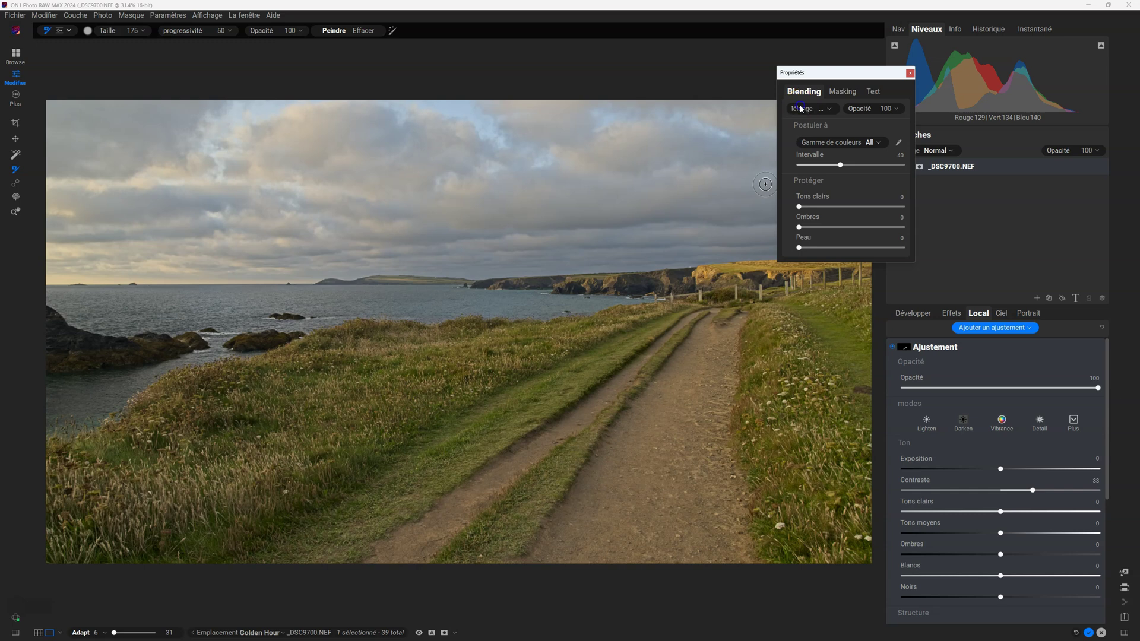
left_click(811, 109)
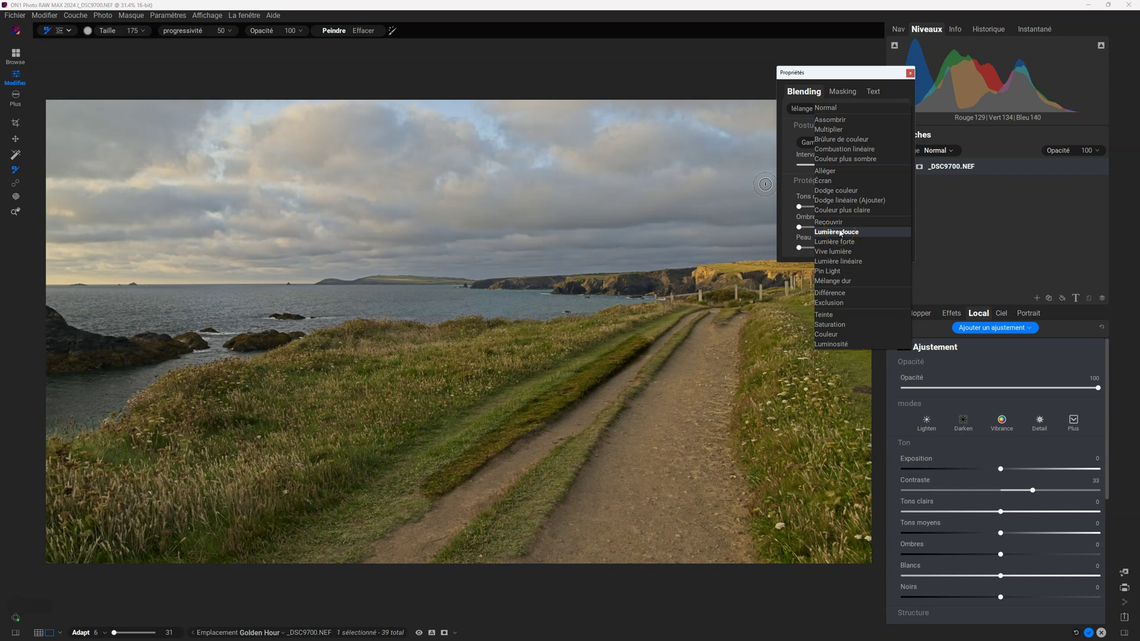
left_click(839, 232)
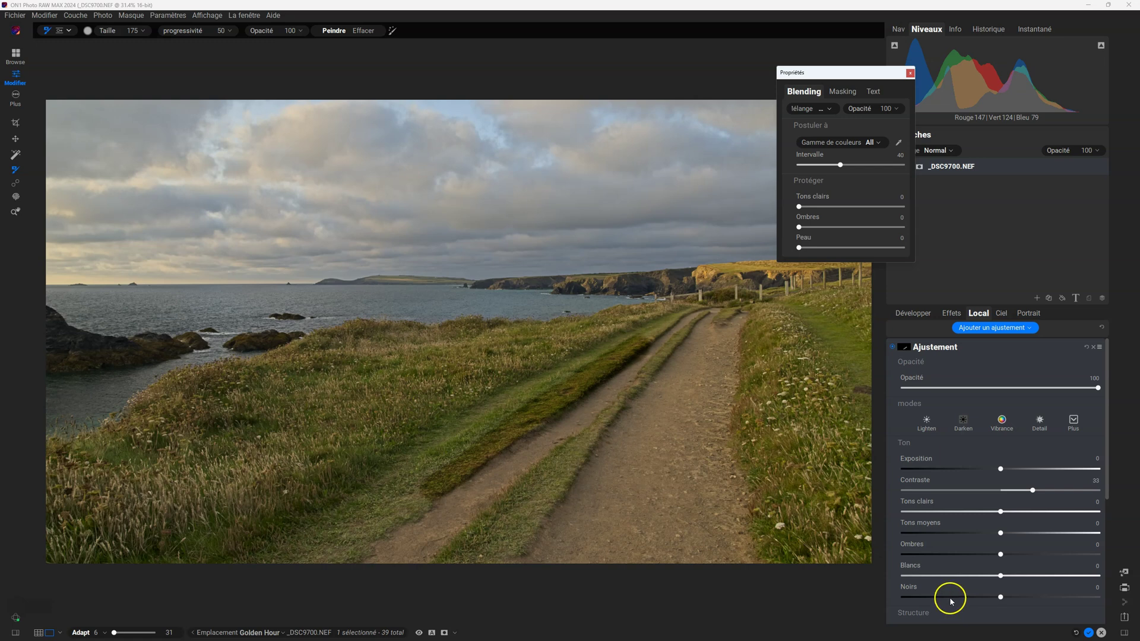
Try the local adjustment's opacity at 0 and raise it to 34 to soften the Lumière douce blend.
left_click(1097, 387)
left_click_drag(1098, 387, 884, 386)
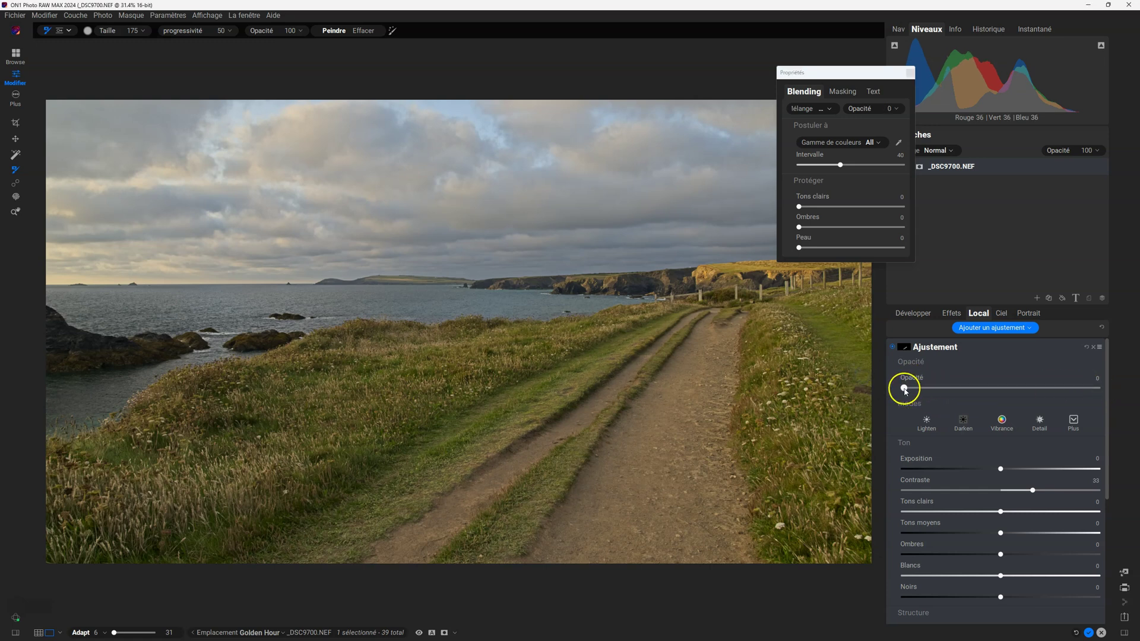
left_click_drag(903, 388, 953, 387)
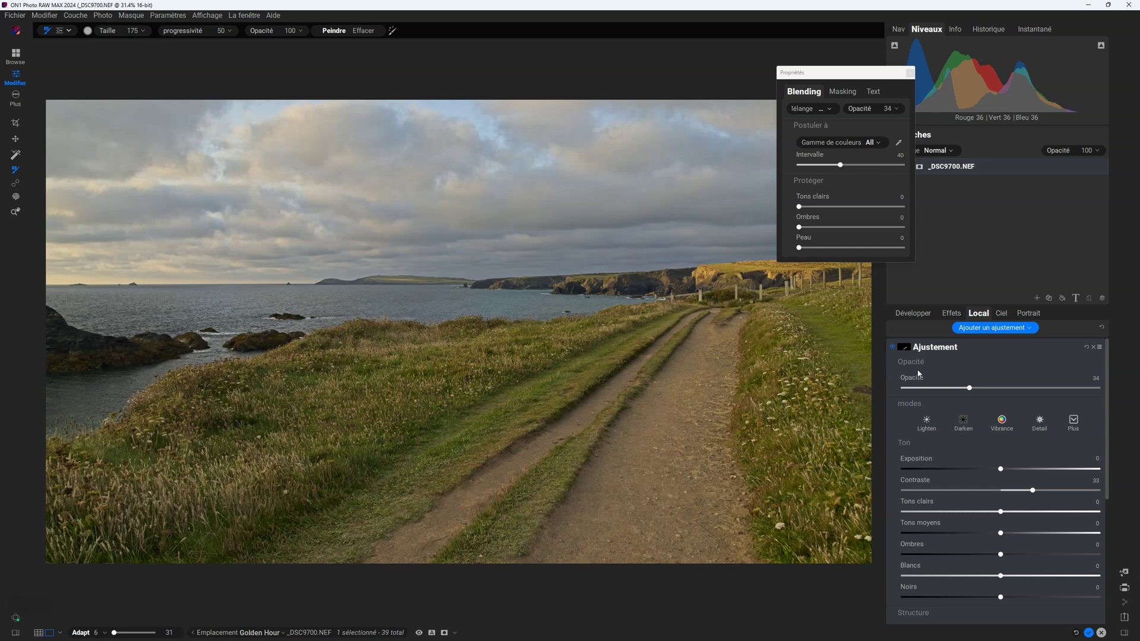
Return the local adjustment's blending mode to Normal and its opacity to 100.
left_click(832, 110)
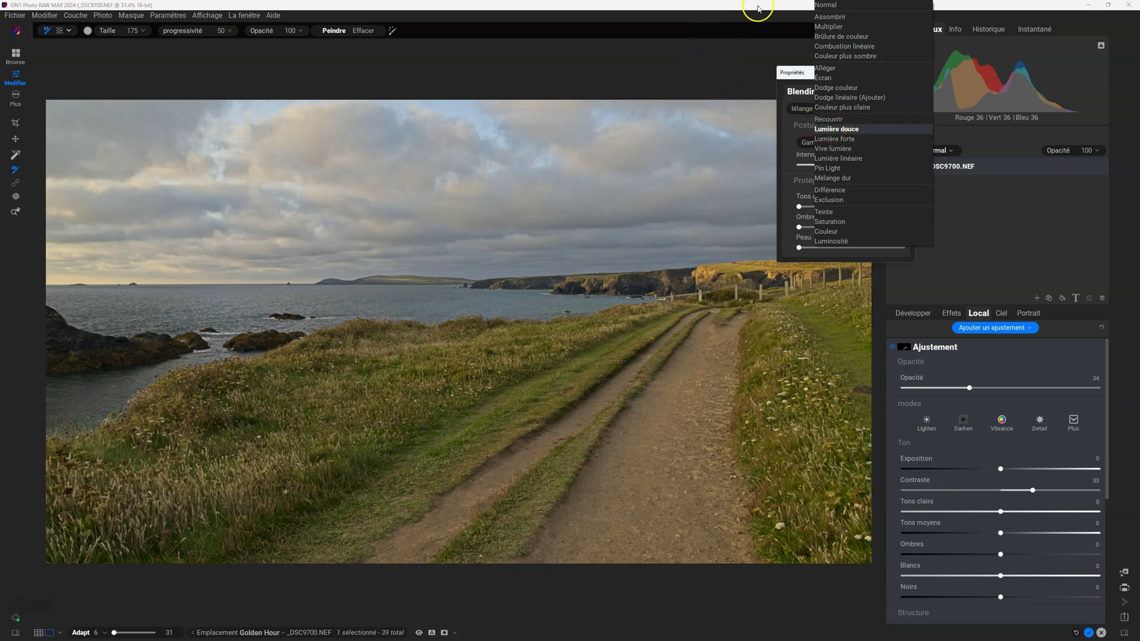
left_click(848, 5)
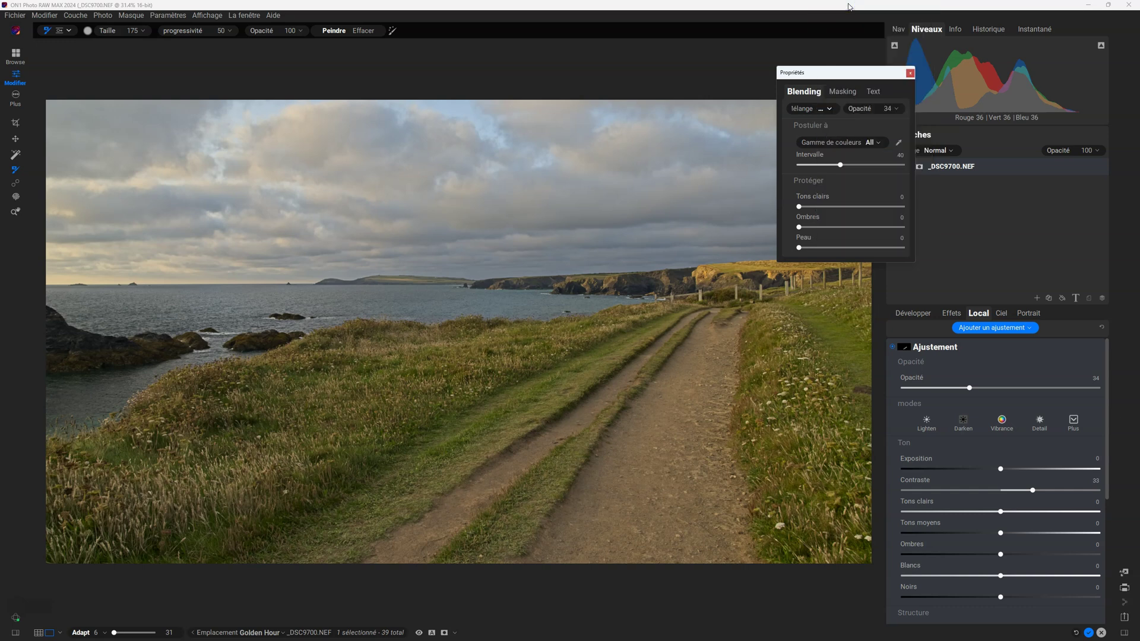
left_click_drag(970, 388, 1098, 387)
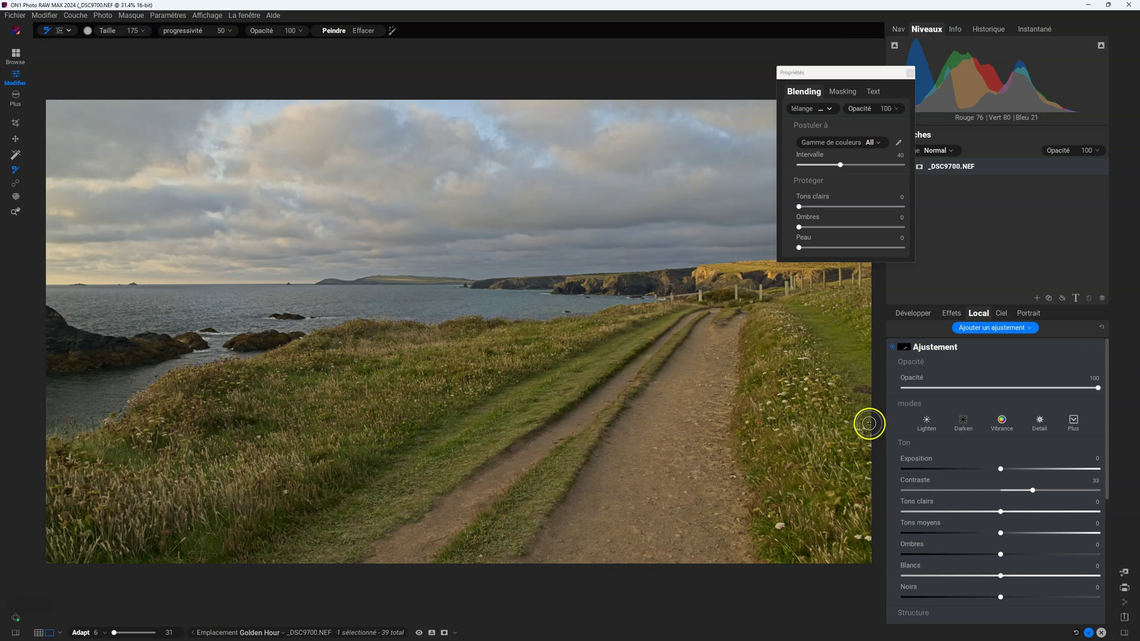
Apply the Lumière douce blending mode to the local adjustment again and lower its opacity to 28.
left_click(828, 109)
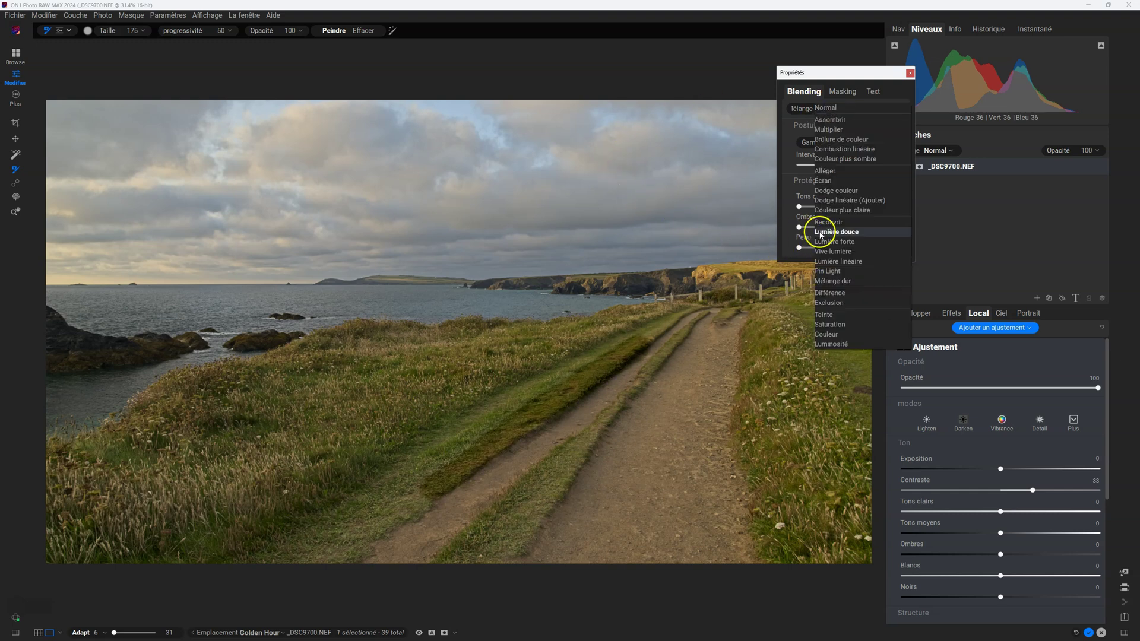
left_click(822, 232)
left_click_drag(1097, 388, 941, 390)
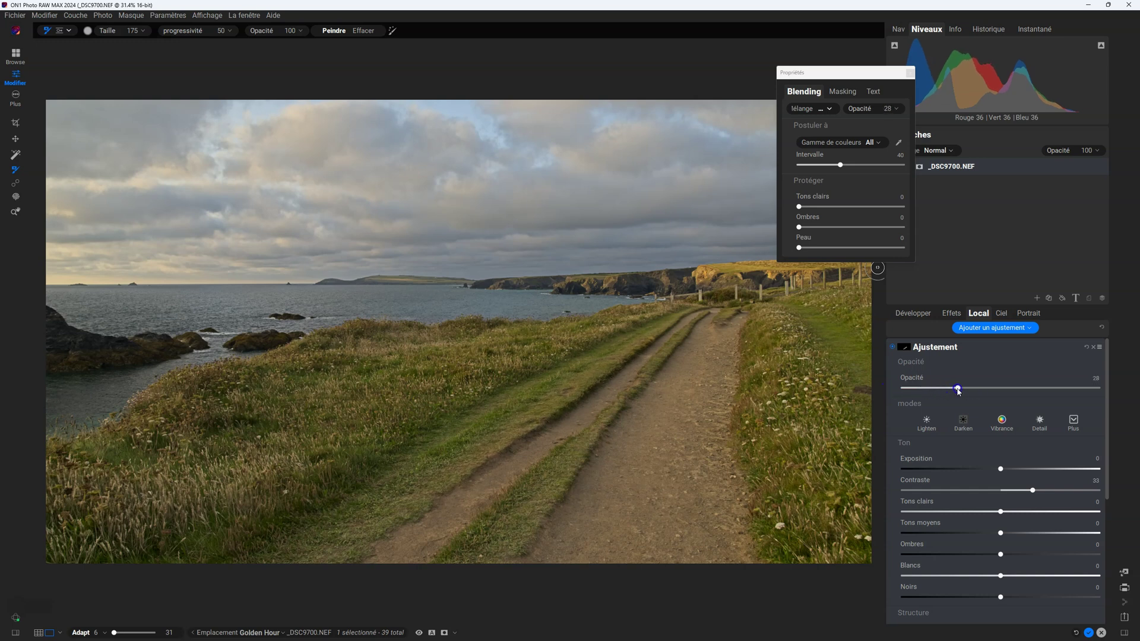